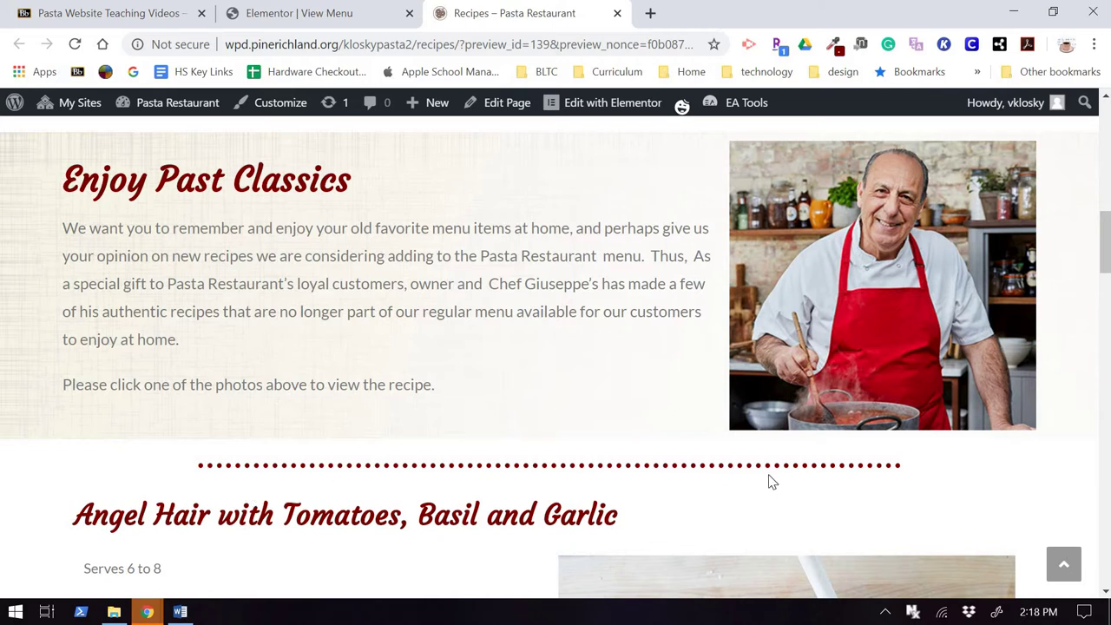
Examine the recipe sections on the finished Recipes page, from Angel Hair with Tomatoes through Pasta with Roasted Peppers and Broccoli.
scroll(401, 342, "down", 3)
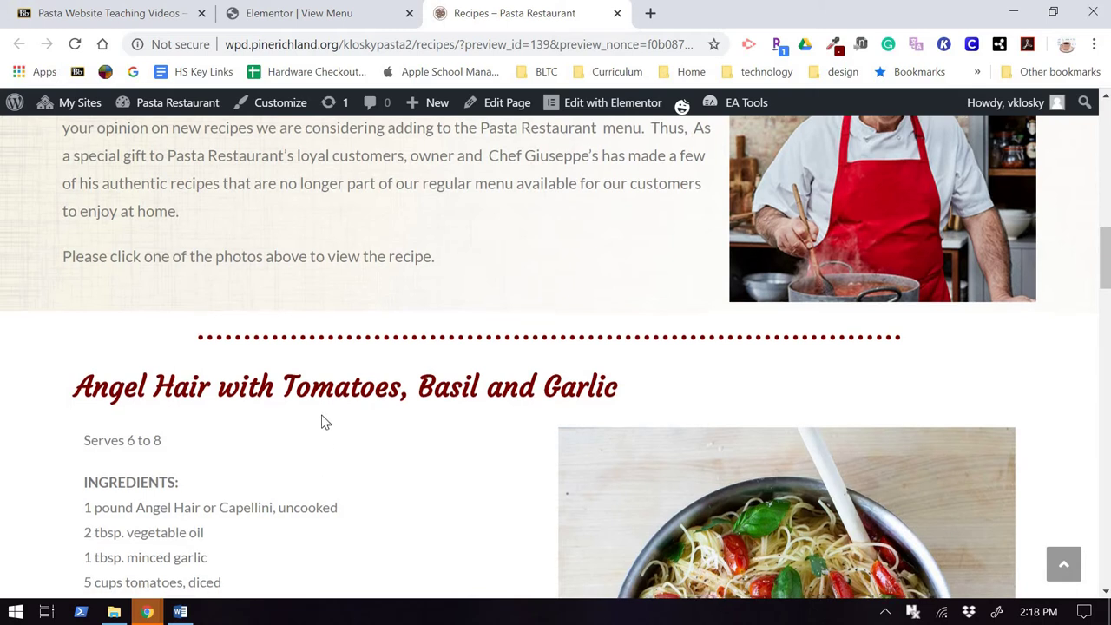
scroll(322, 422, "down", 3)
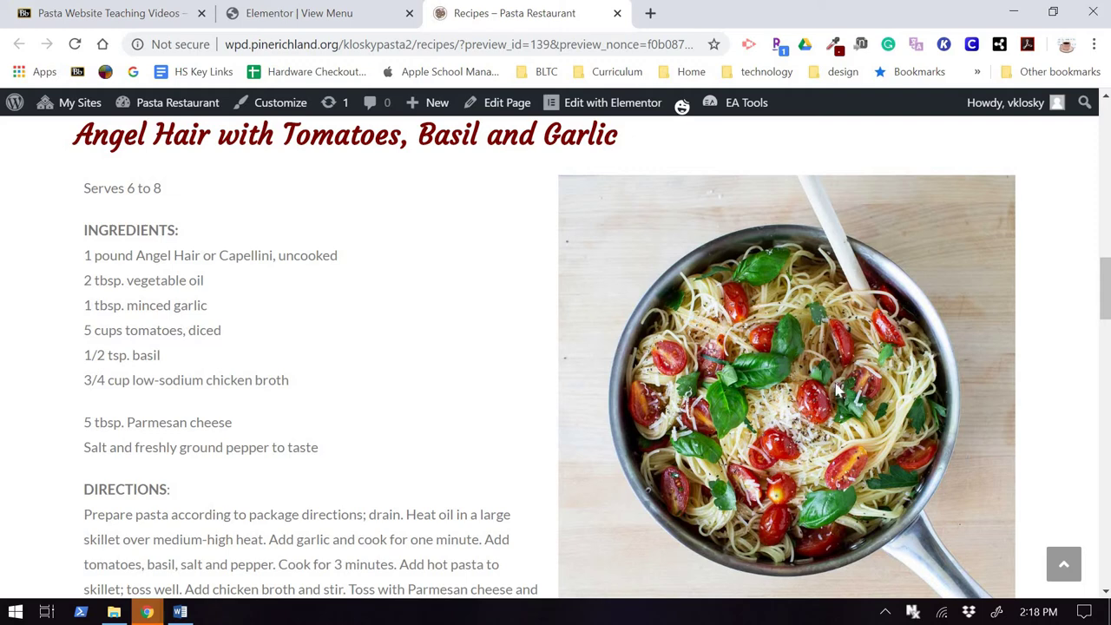
scroll(840, 391, "down", 3)
scroll(846, 393, "down", 6)
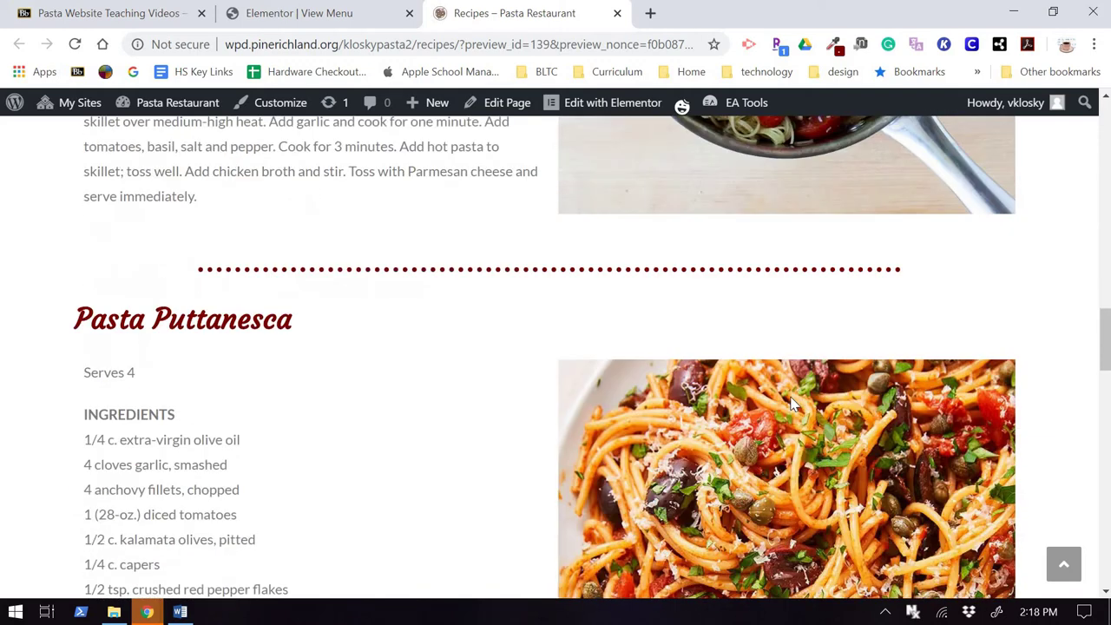
scroll(717, 322, "down", 5)
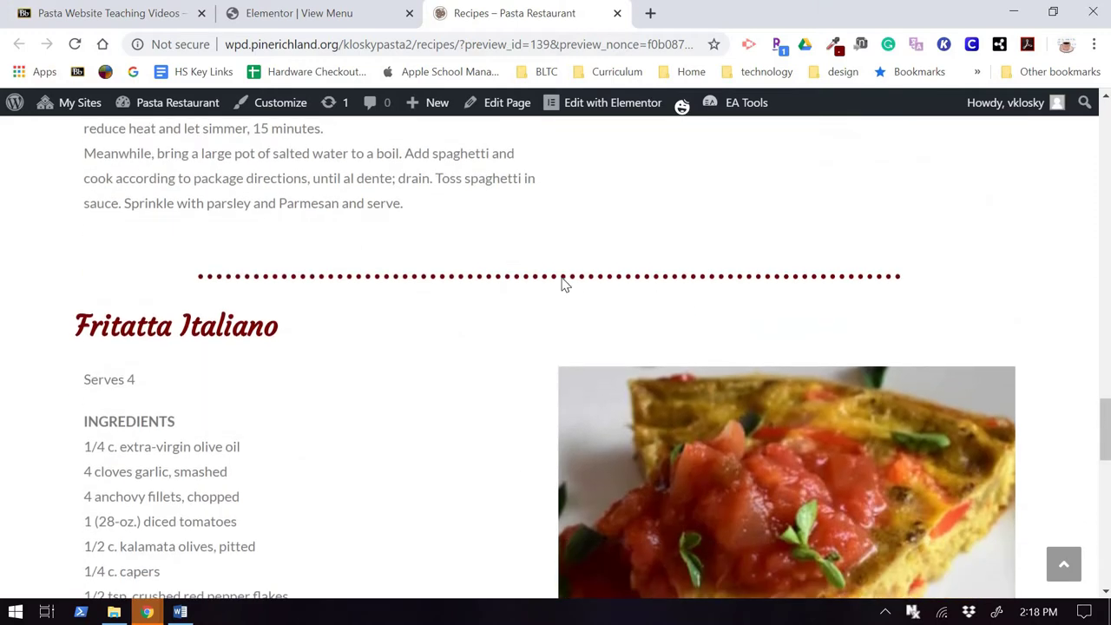
scroll(564, 293, "down", 12)
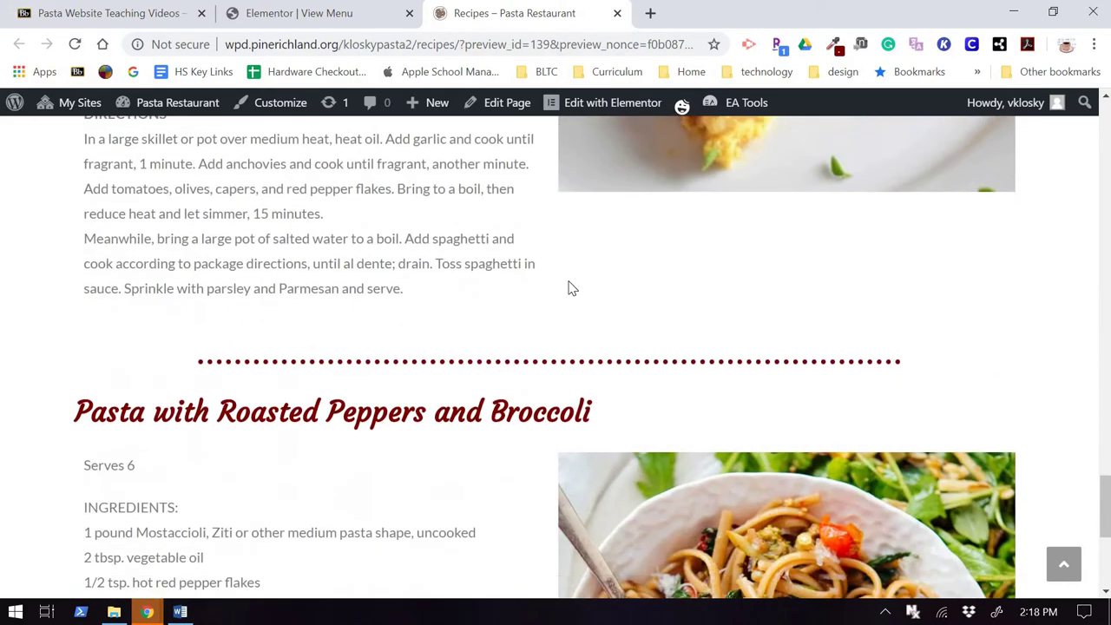
scroll(755, 471, "up", 20)
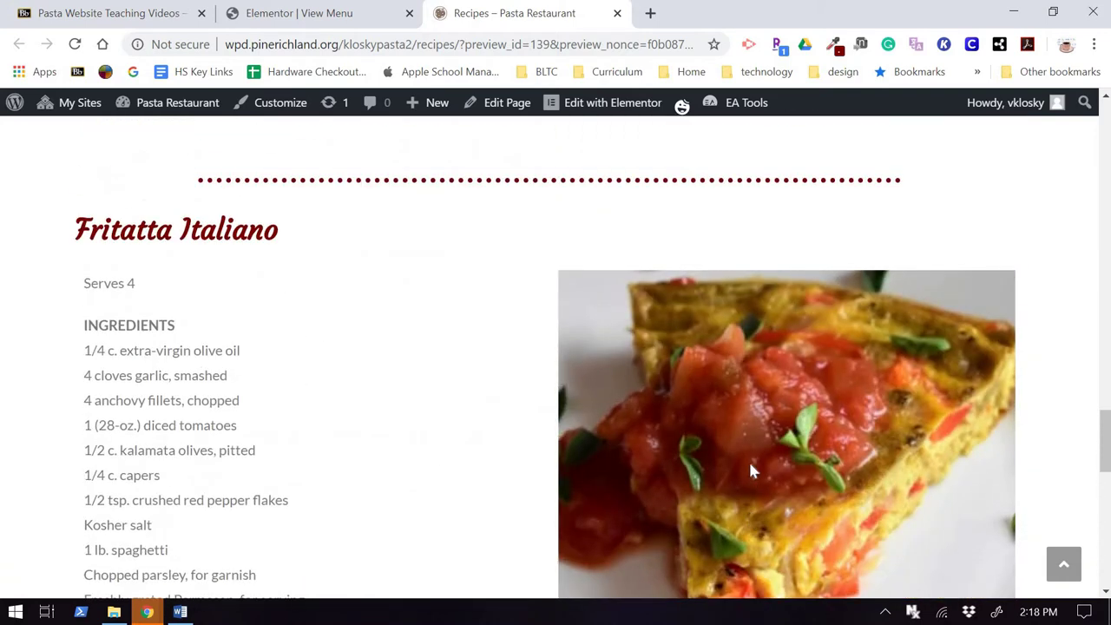
scroll(564, 230, "up", 1)
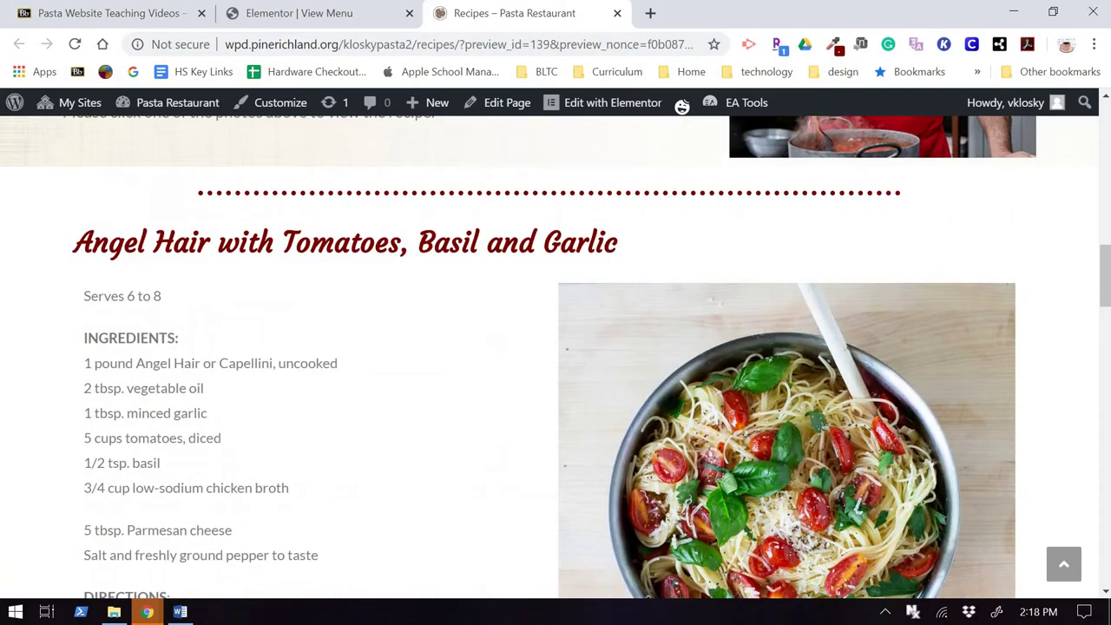
Return to editing the Sample Recipes page in Elementor and add a single-column section below the page heading.
left_click(273, 17)
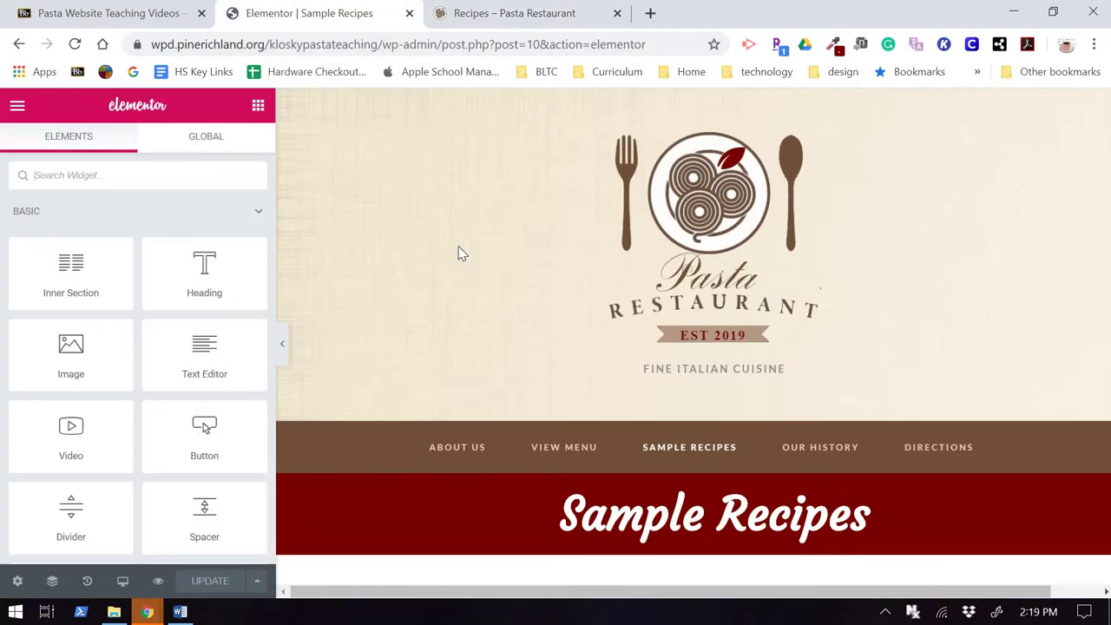
scroll(456, 251, "down", 3)
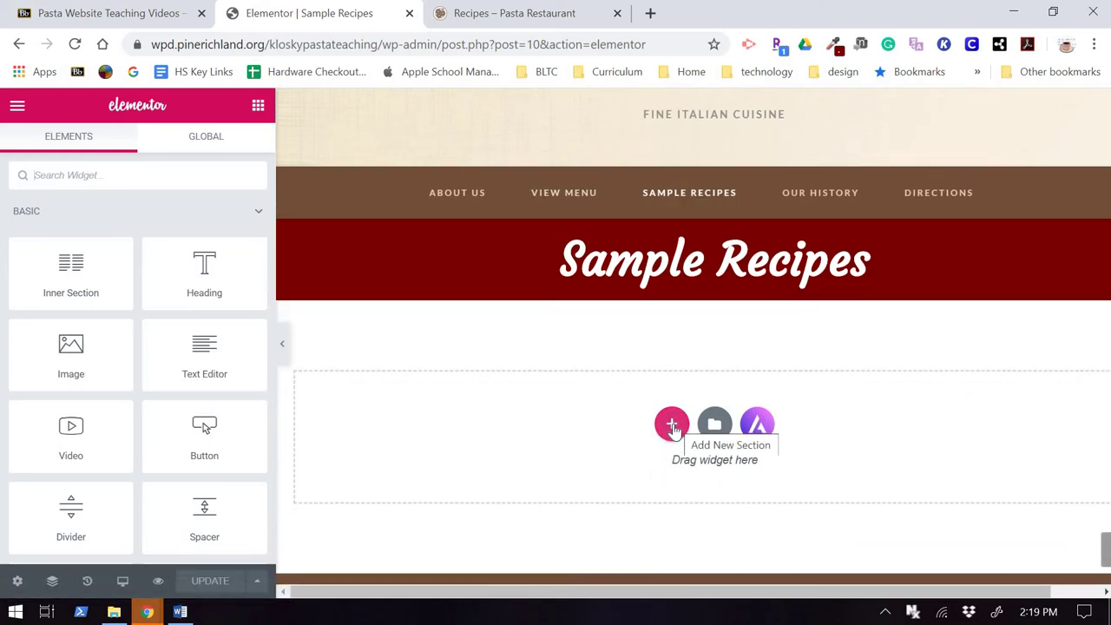
left_click(672, 425)
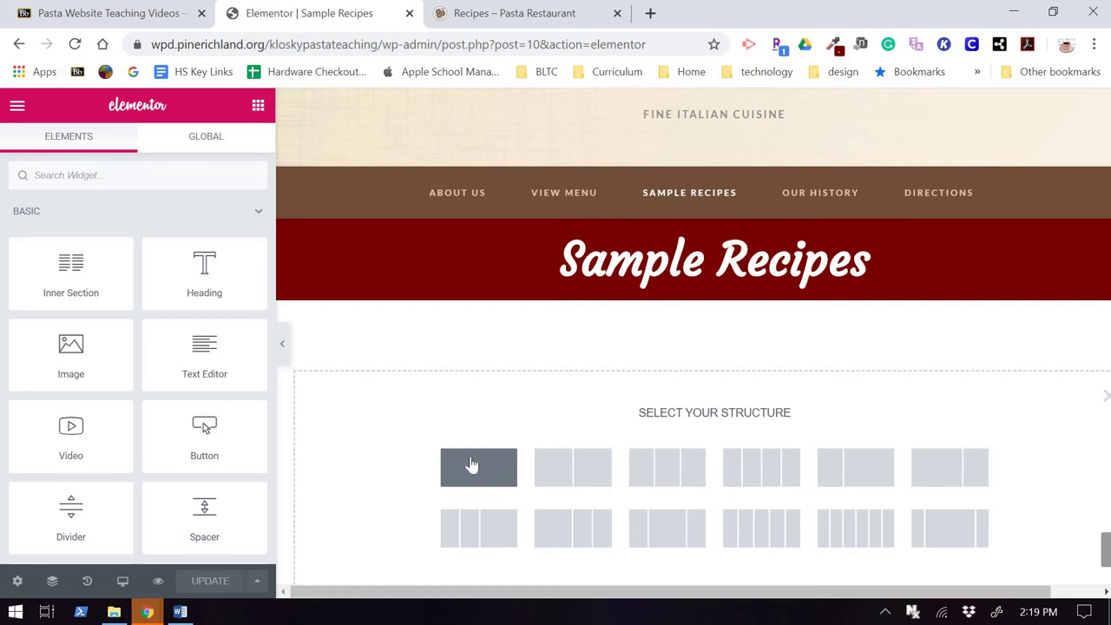
left_click(474, 467)
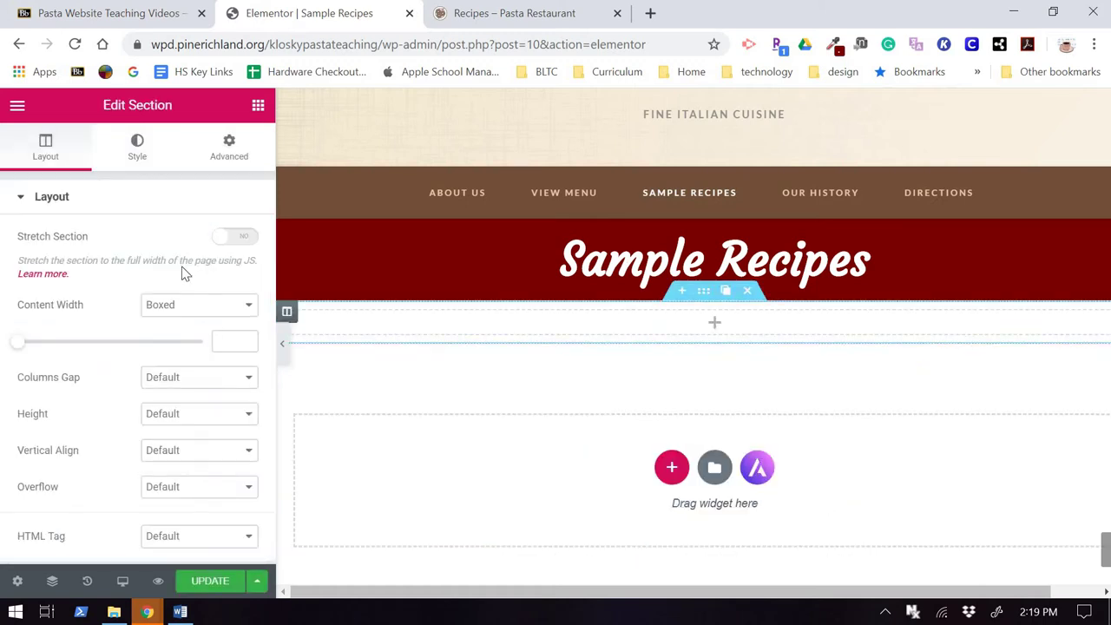
Search the widgets for "Image" and place an EA Image Accordion in the new empty section.
left_click(259, 108)
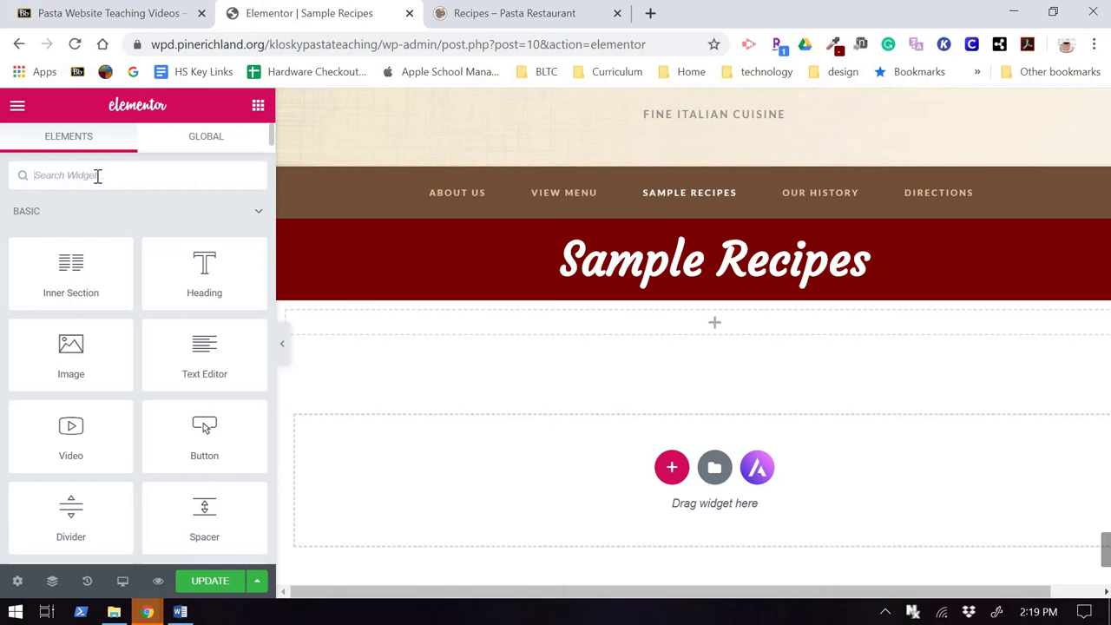
left_click(98, 175)
type("i")
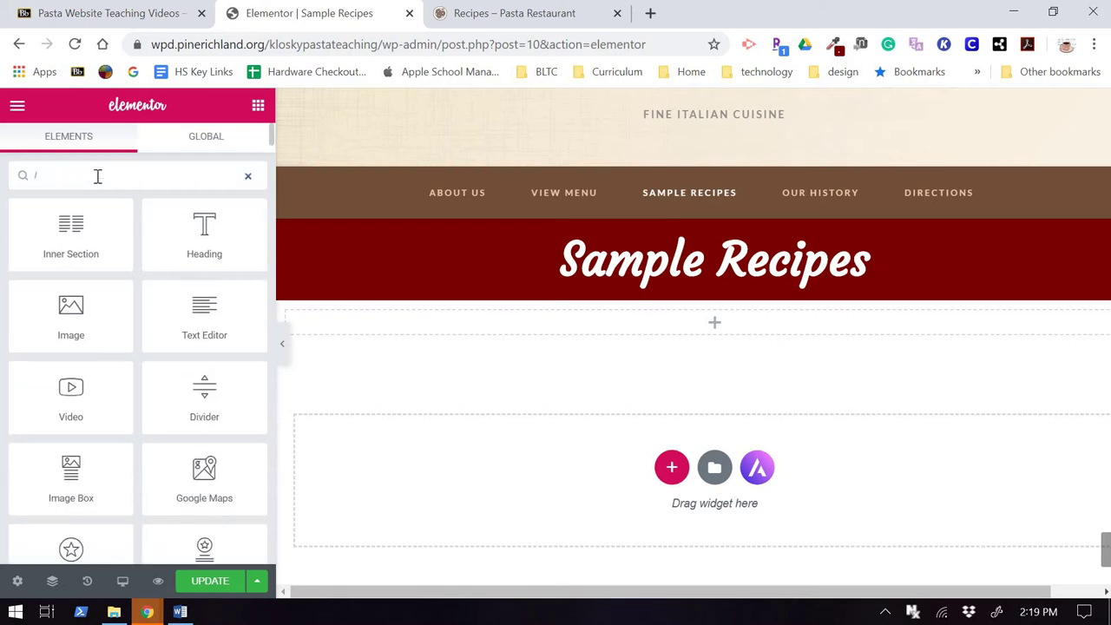
type("mage")
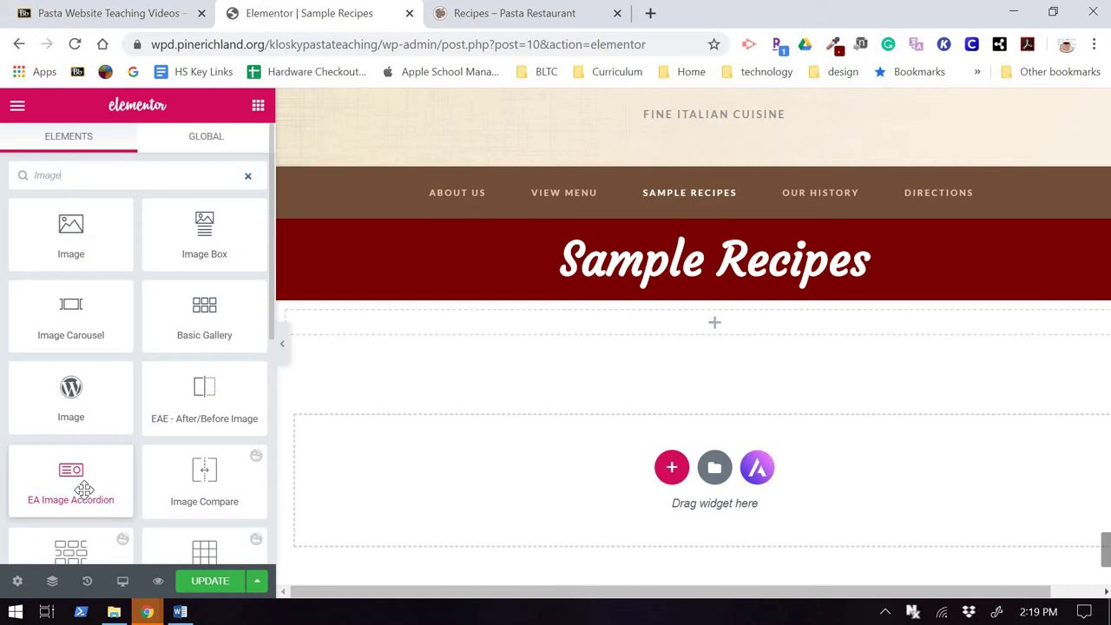
left_click_drag(86, 488, 568, 308)
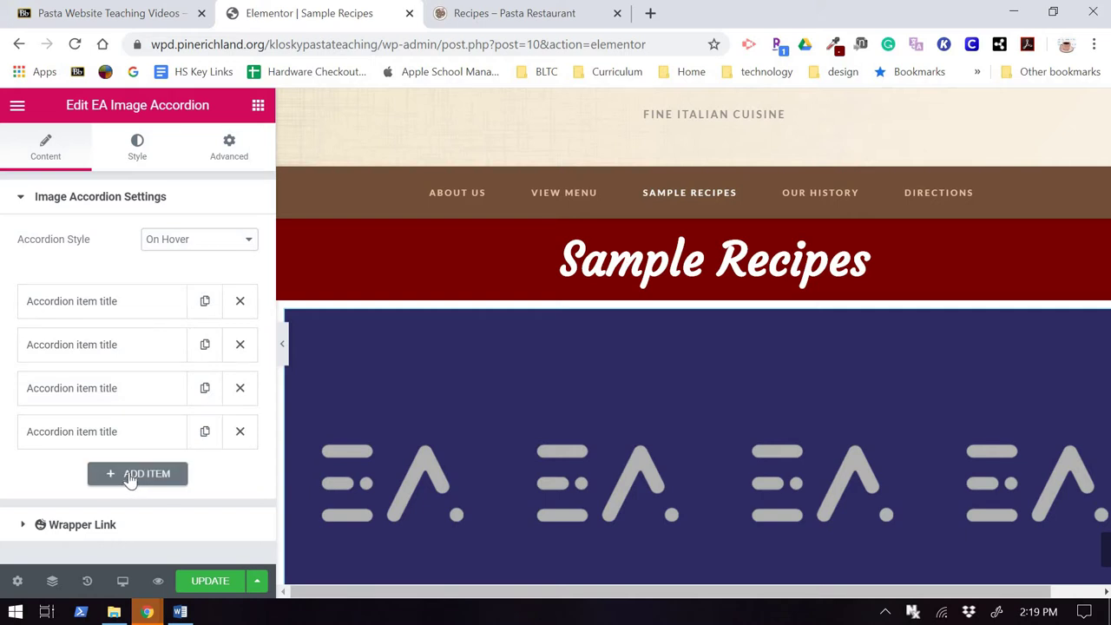
Expand the first accordion item to show its background image, title and content settings.
left_click(83, 311)
left_click(82, 310)
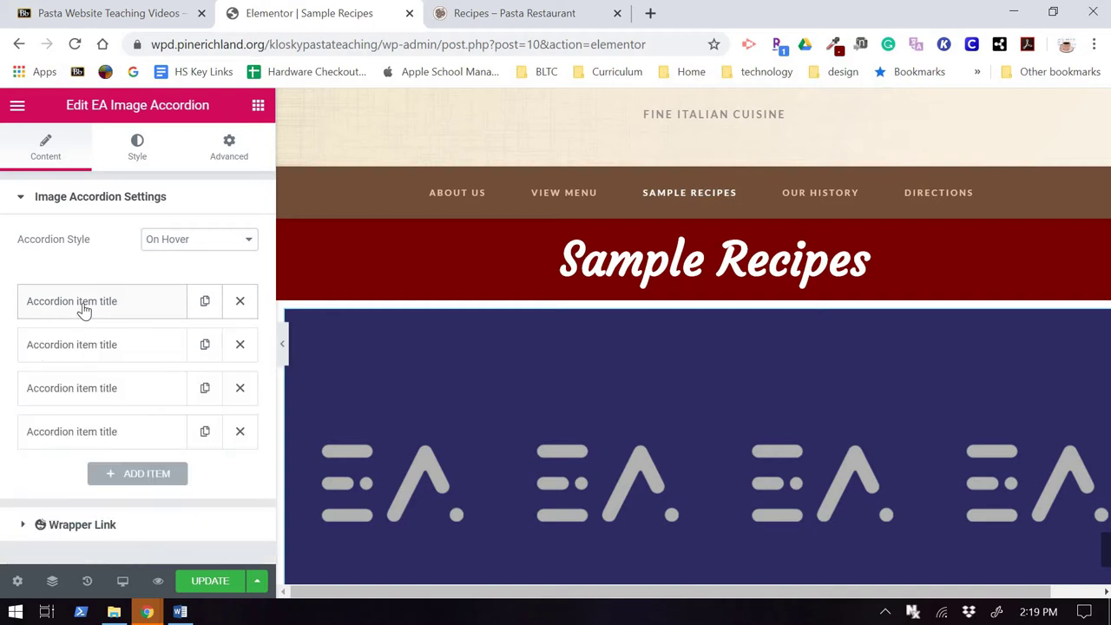
left_click(82, 311)
left_click(82, 311)
left_click(83, 309)
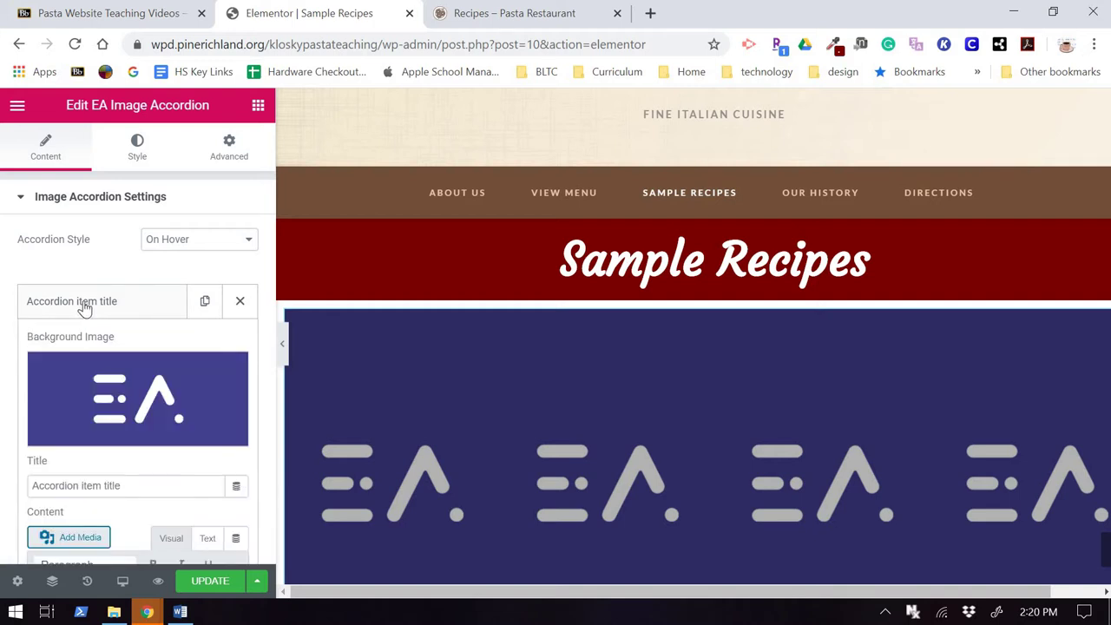
left_click(84, 309)
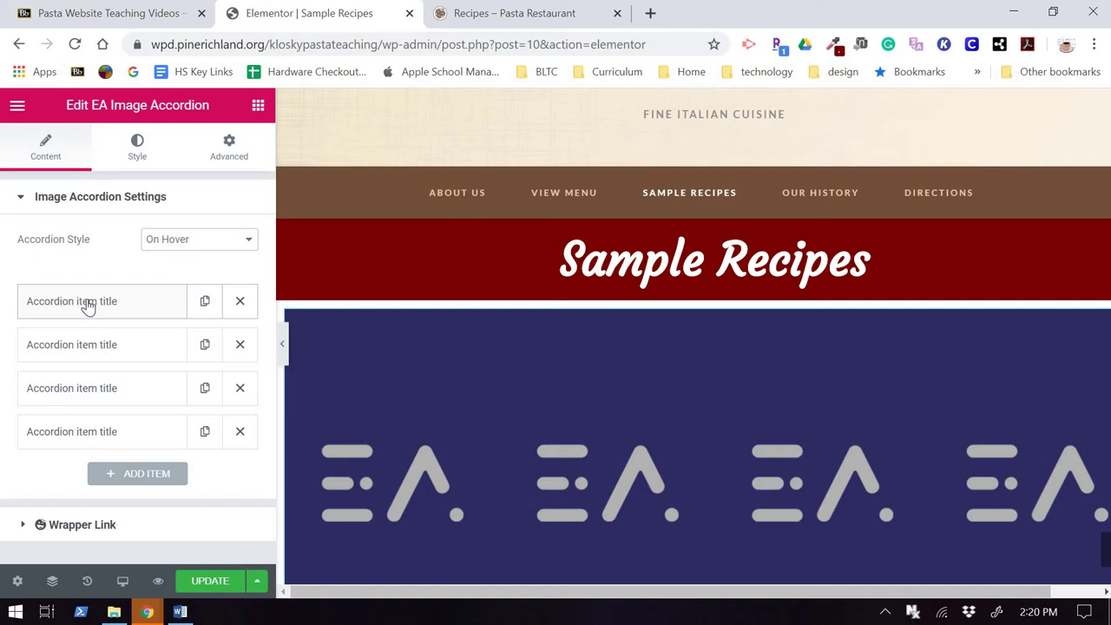
left_click(88, 306)
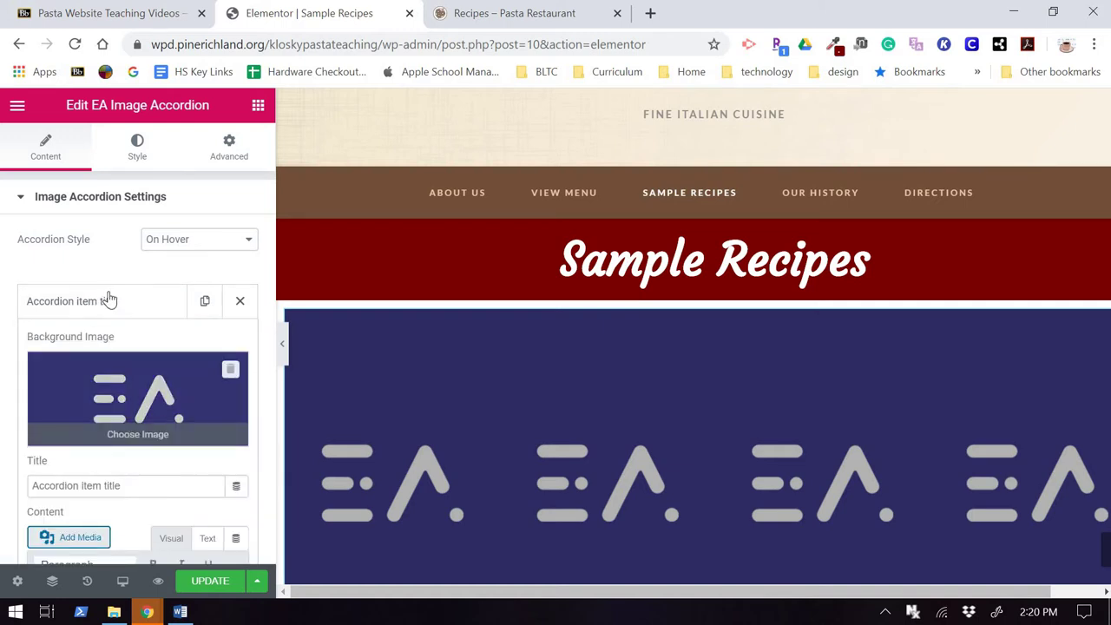
scroll(120, 301, "down", 2)
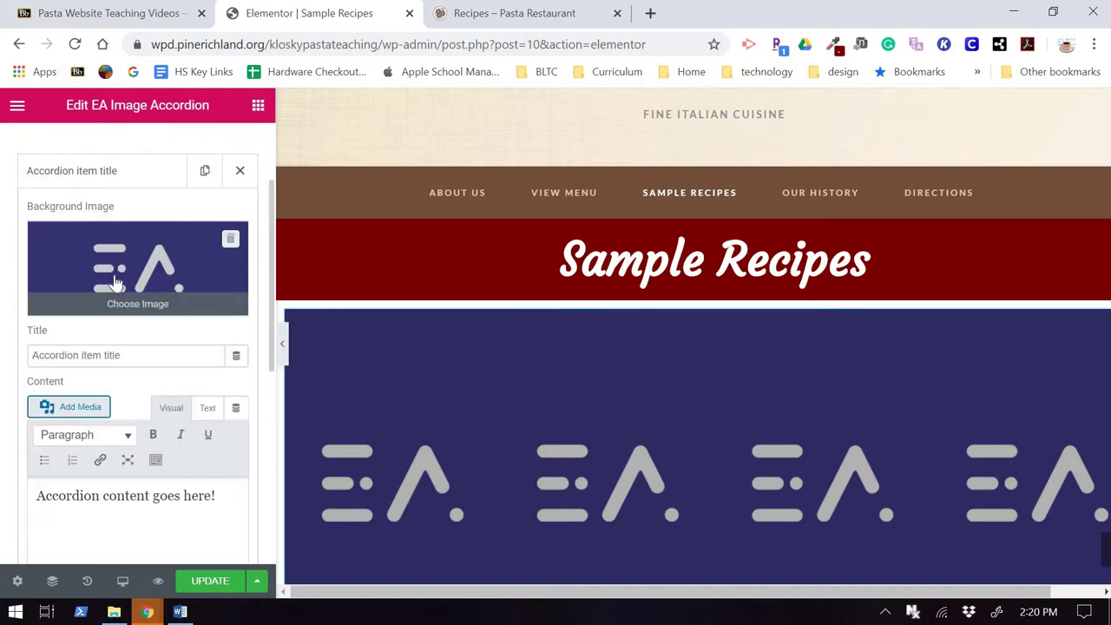
For the first item's background image, upload AngelHairPasta.jpg, Frittata.jpg, PastaBroccoliNew.jpg and pasta-puttanesc8.jpg from the images/Recipes folder to the media library.
left_click(115, 280)
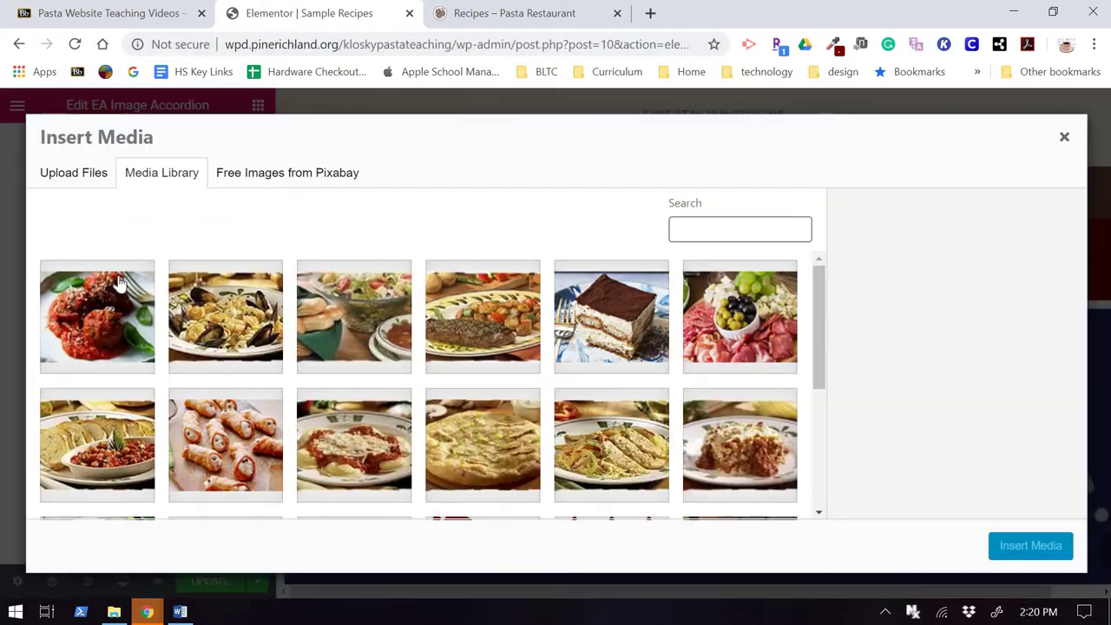
left_click(75, 175)
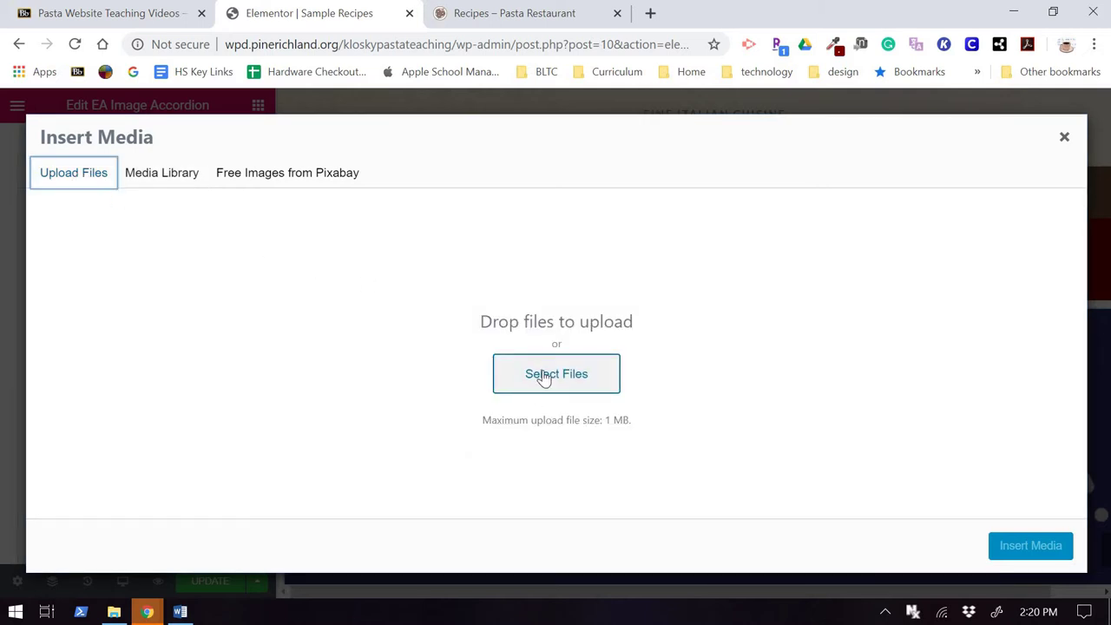
left_click(547, 377)
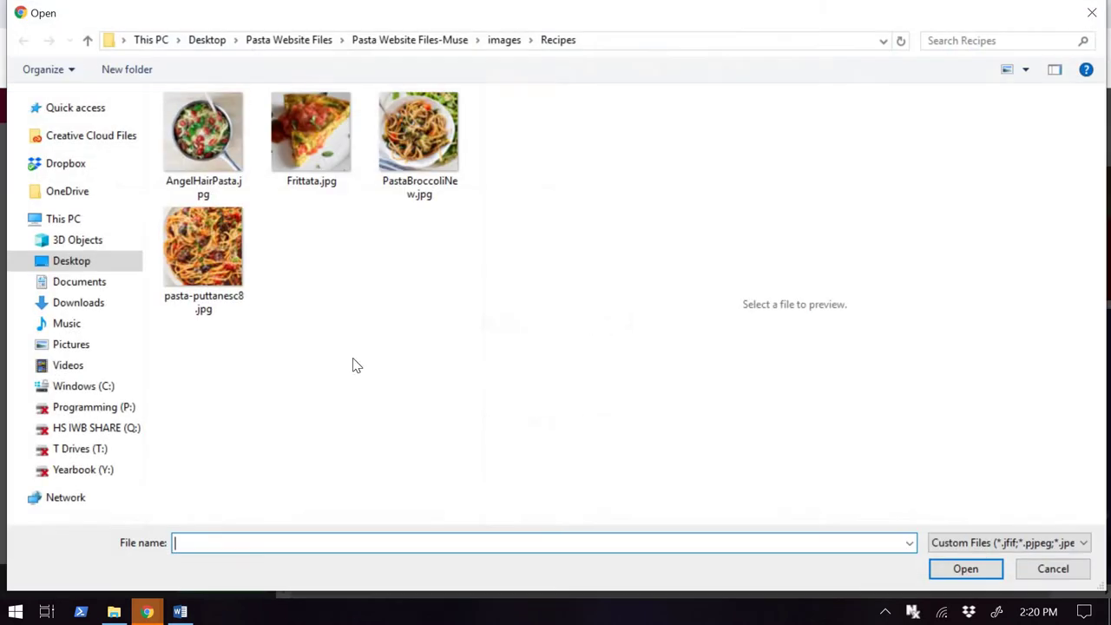
left_click(408, 39)
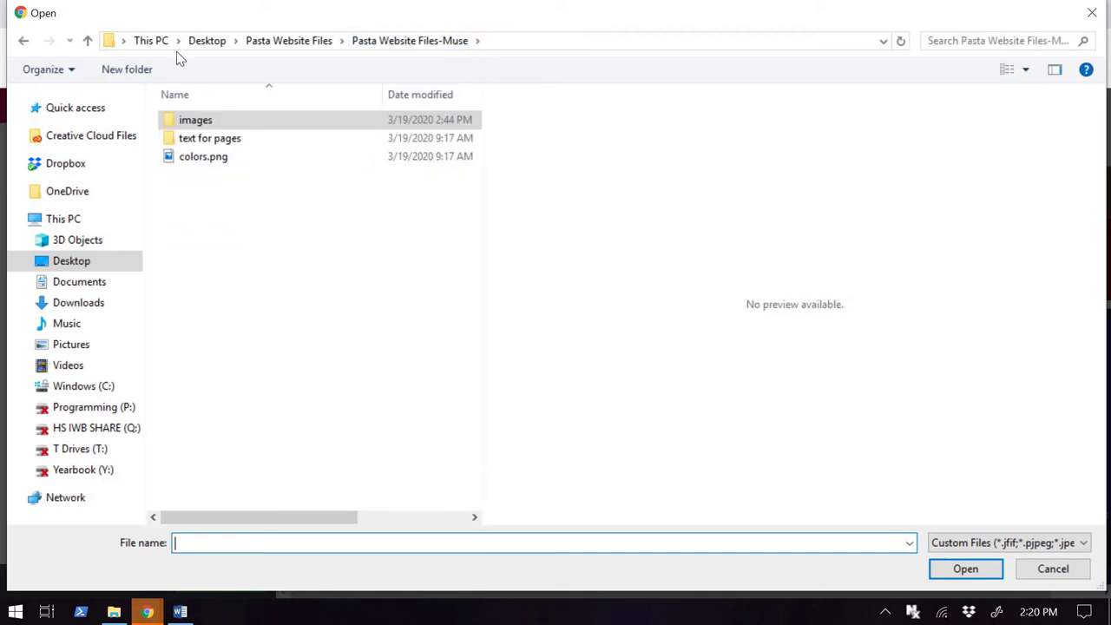
double_click(186, 123)
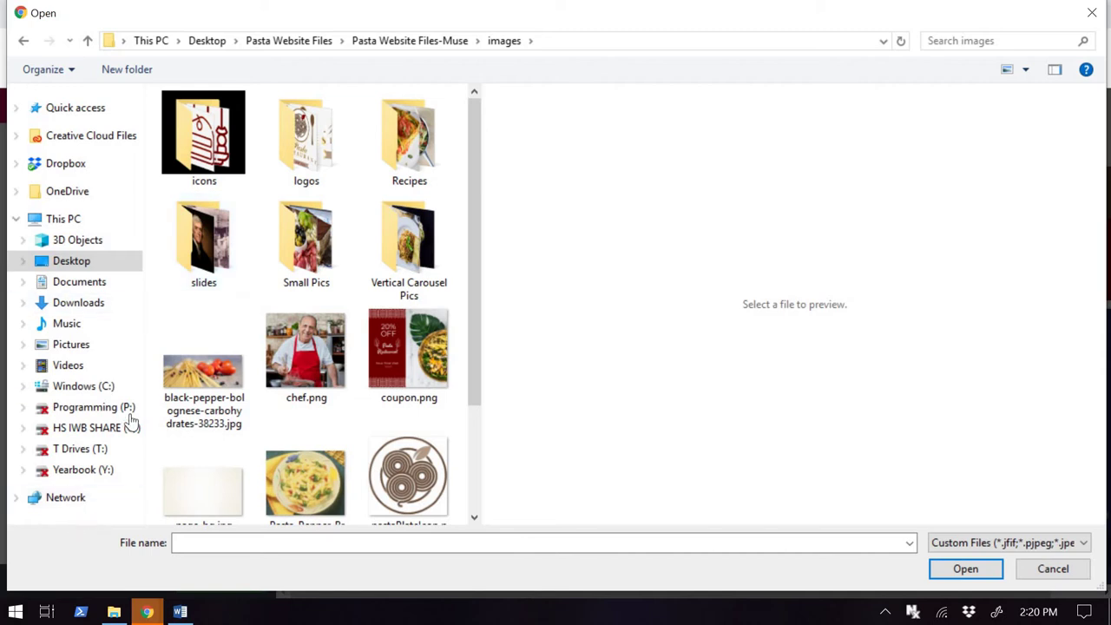
double_click(391, 172)
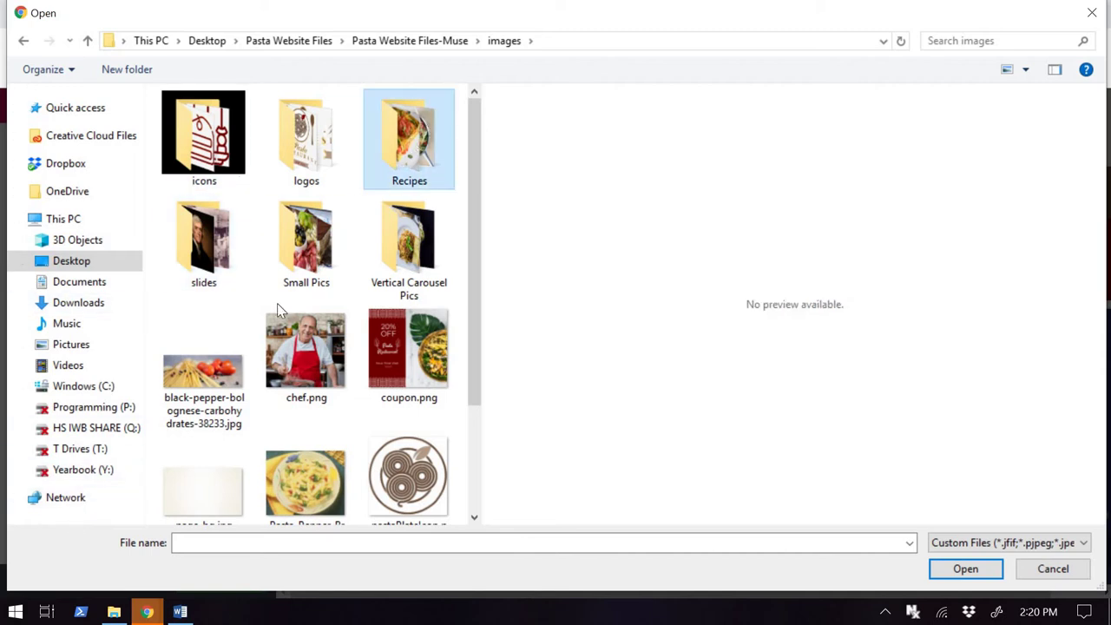
left_click_drag(165, 369, 491, 96)
left_click(963, 569)
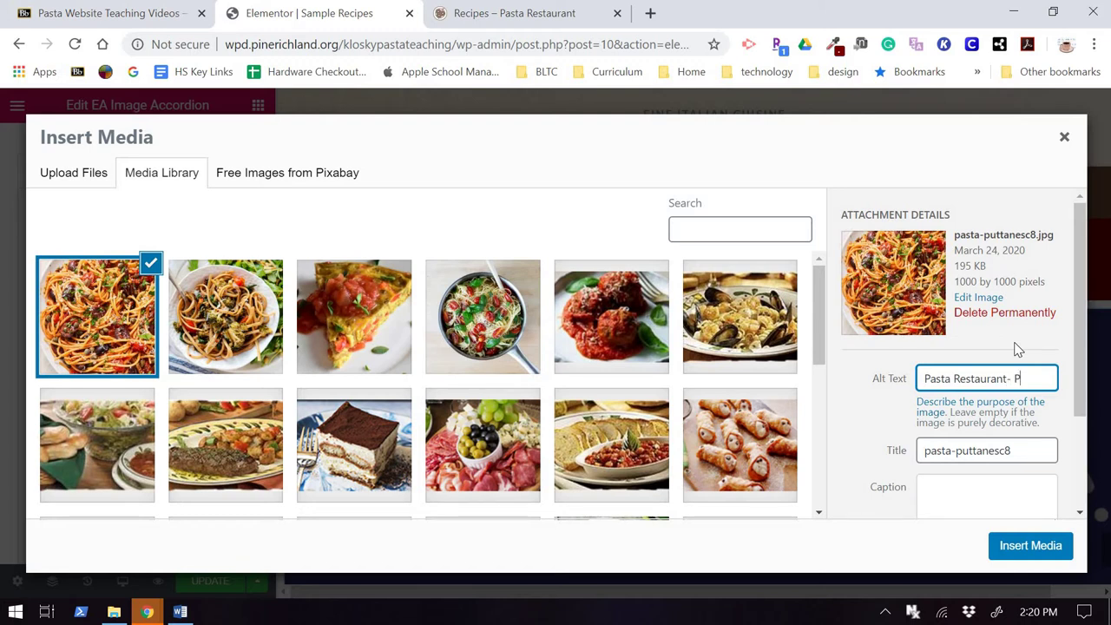
Complete the alt text of pasta-puttanesc8.jpg as "Pasta Restaurant- Pasta Puttanesca".
type("a Puttanse")
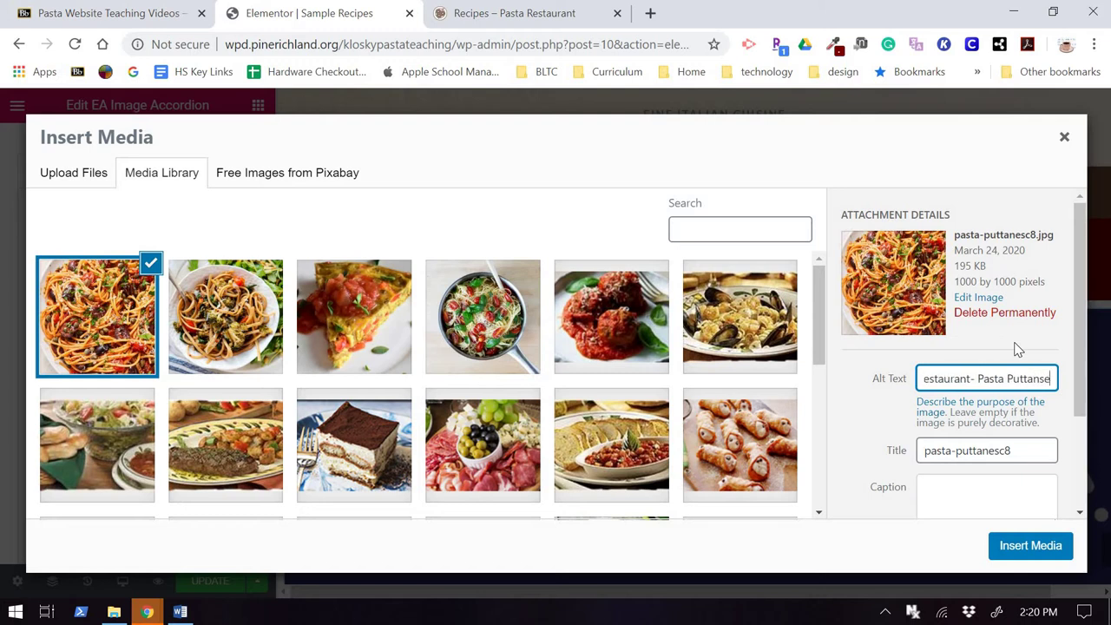
type("ca")
key("BackSpace")
key("BackSpace")
key("BackSpace")
key("BackSpace")
type("esca")
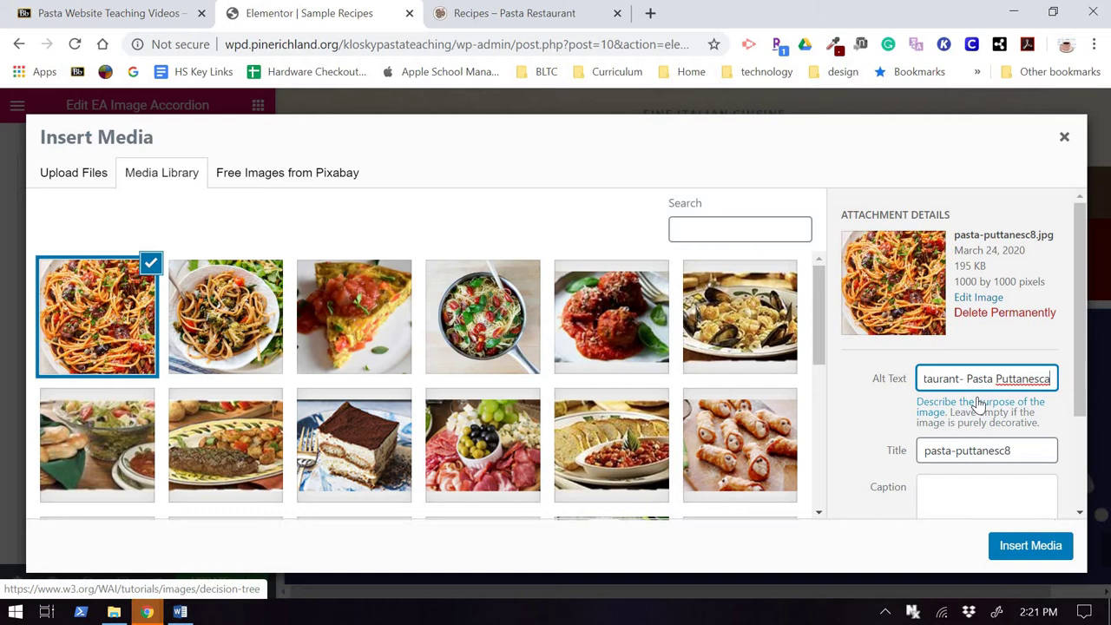
Copy "Pasta Restaurant- Pasta Puttanesca" into the image's title, caption and description, and insert the image as the first item's background.
key("ctrl+a")
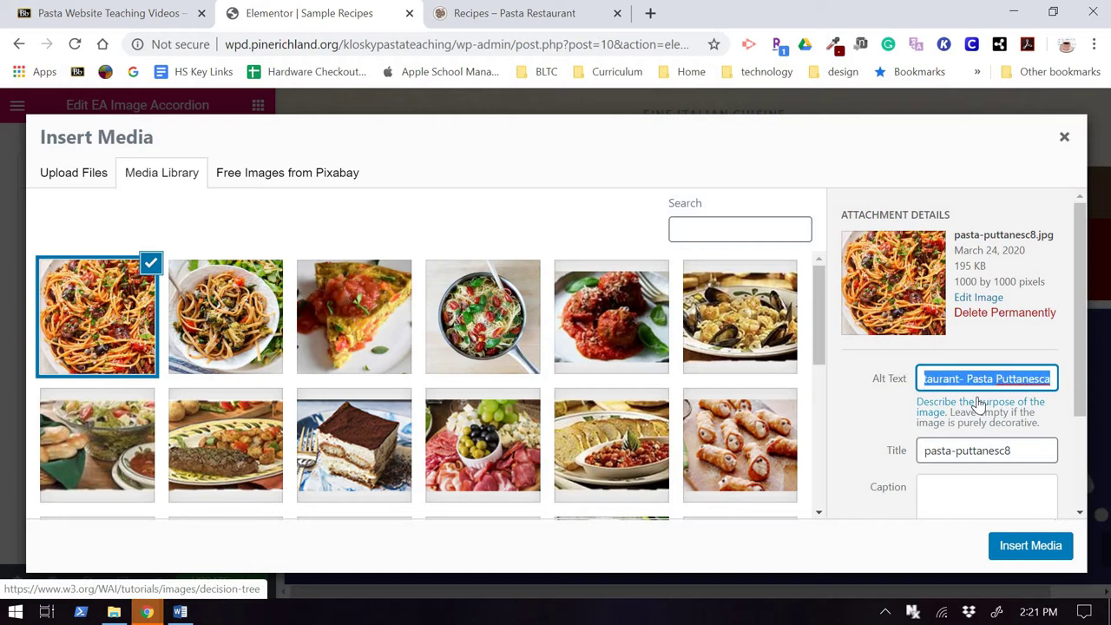
left_click(899, 460)
type("Pasta Restaurant- Pasta Puttanesca")
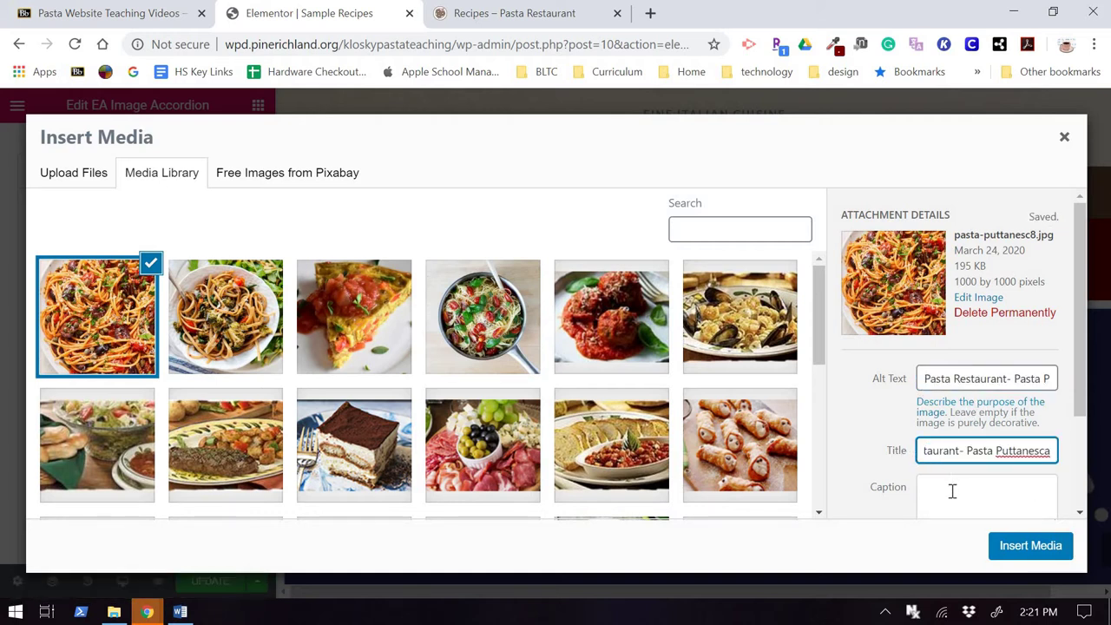
left_click(950, 485)
type("Pasta Restaurant- Pasta Puttanesca")
scroll(957, 429, "down", 2)
left_click(959, 429)
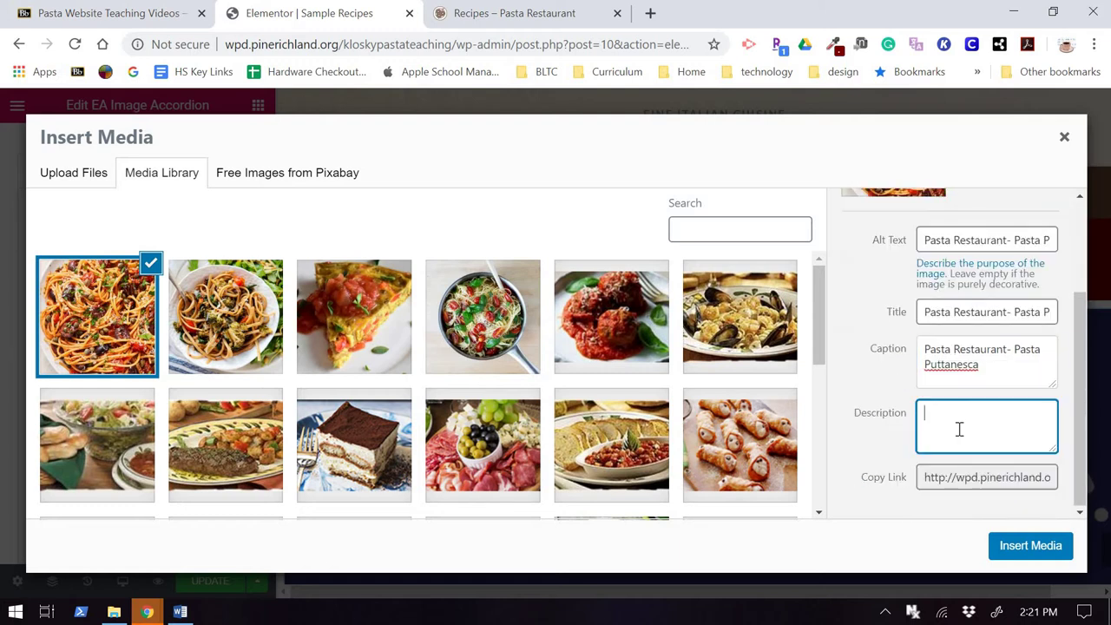
type("Pasta Restaurant- Pasta Puttanesca")
left_click(1030, 547)
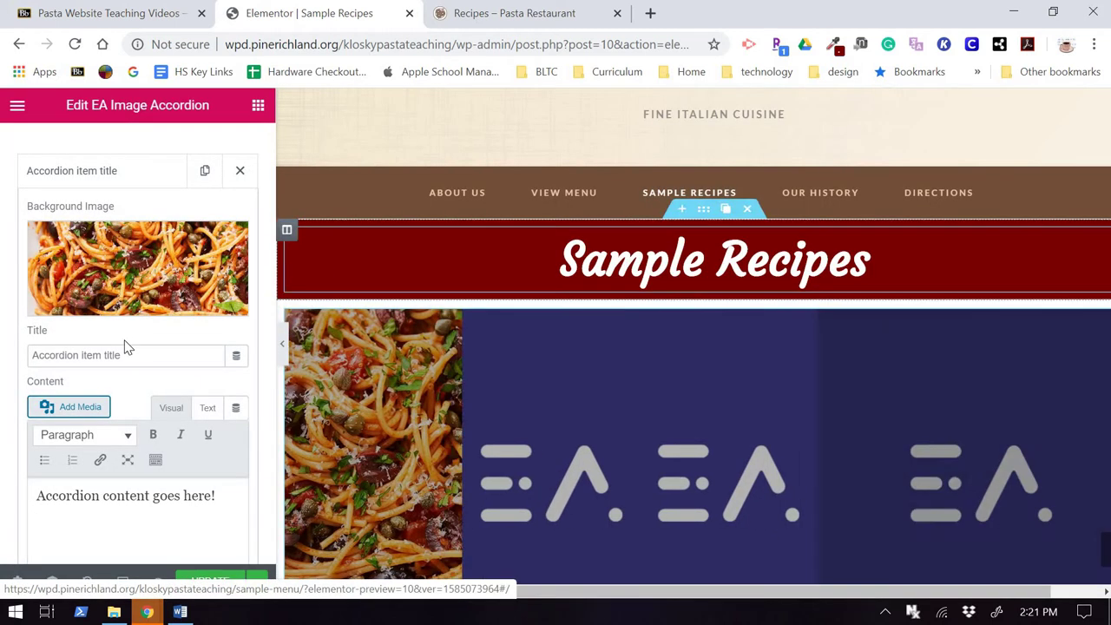
Replace the first accordion item's title with "Pasta Restaurant- Pasta Puttanesca".
left_click(137, 356)
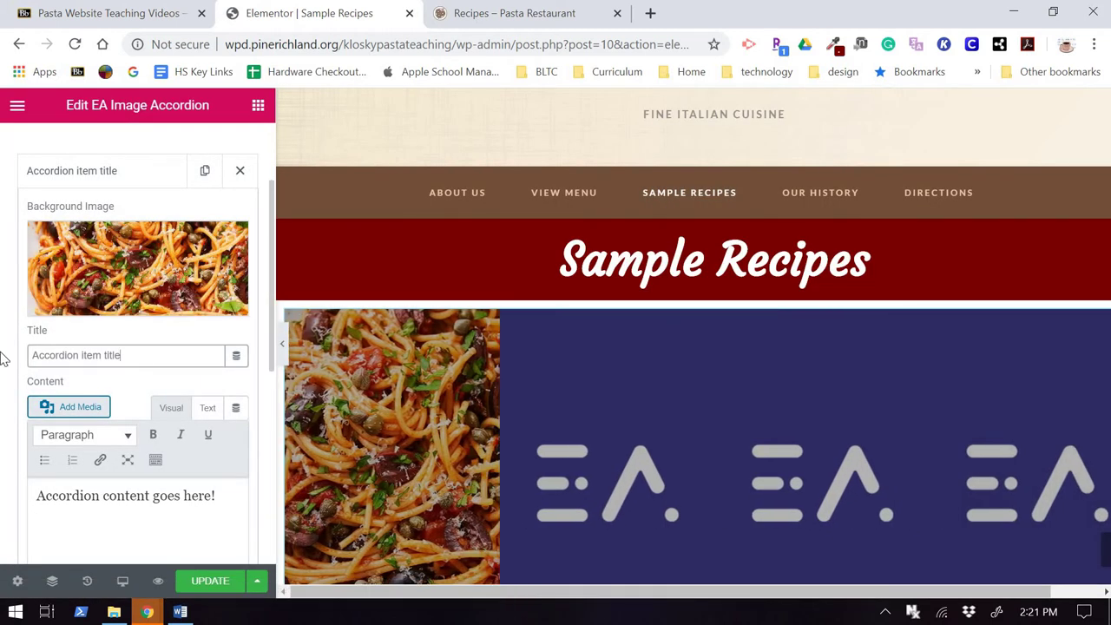
key("ctrl+a")
type("Pasta Restaurant- Pasta Puttanesca")
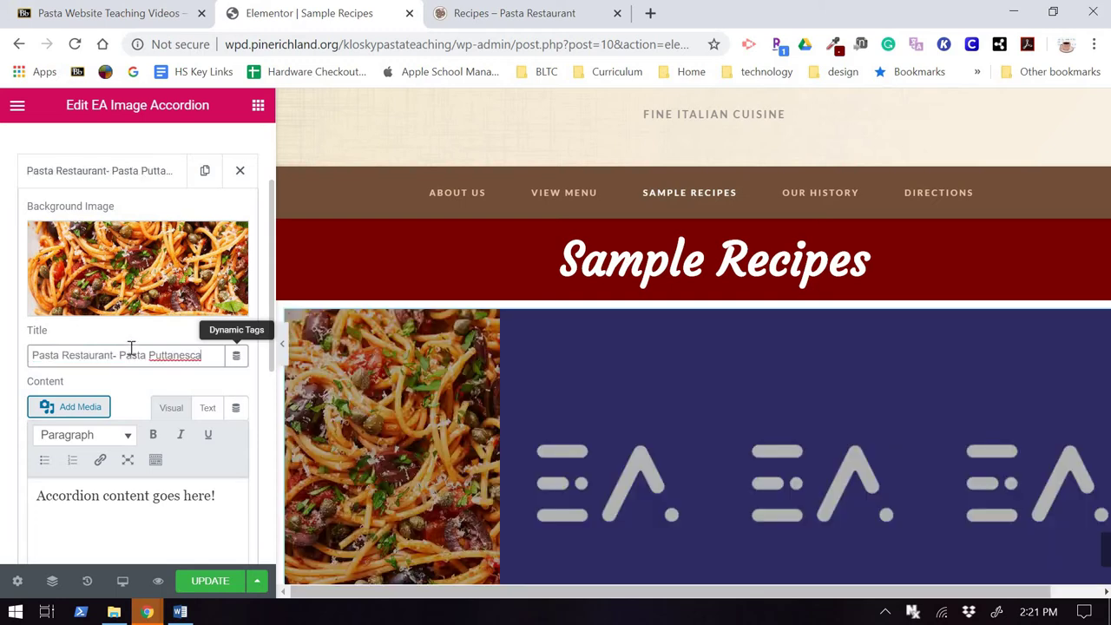
Shorten the first accordion item's title to "Pasta Puttanesca", replace its content with "Click here to view recipe!" and update the page.
left_click_drag(118, 356, 5, 353)
key("BackSpace")
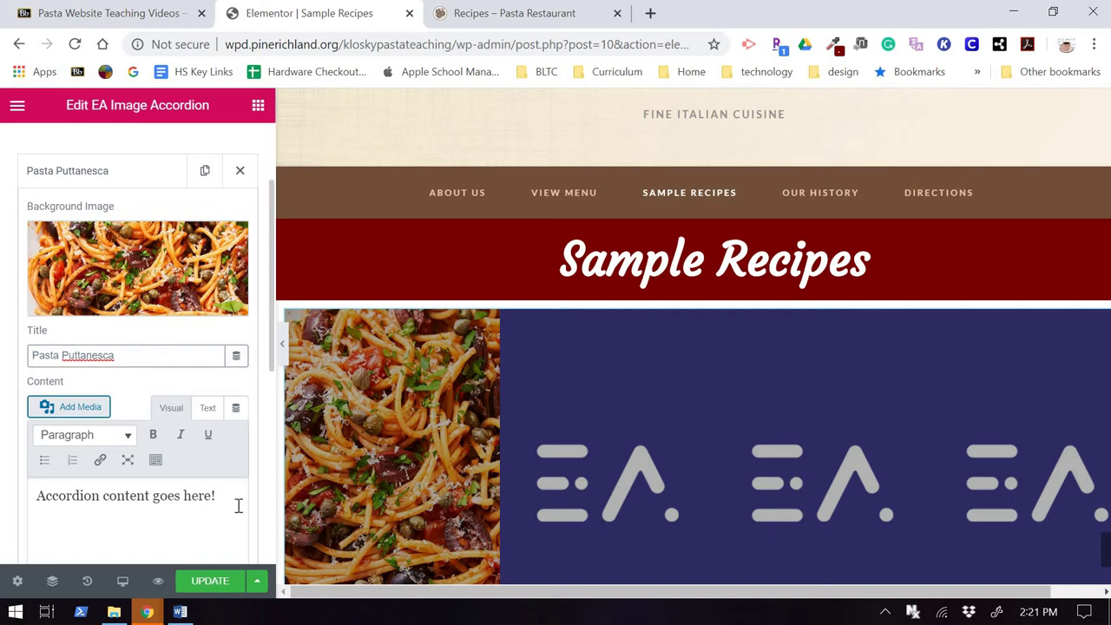
left_click_drag(231, 496, 7, 494)
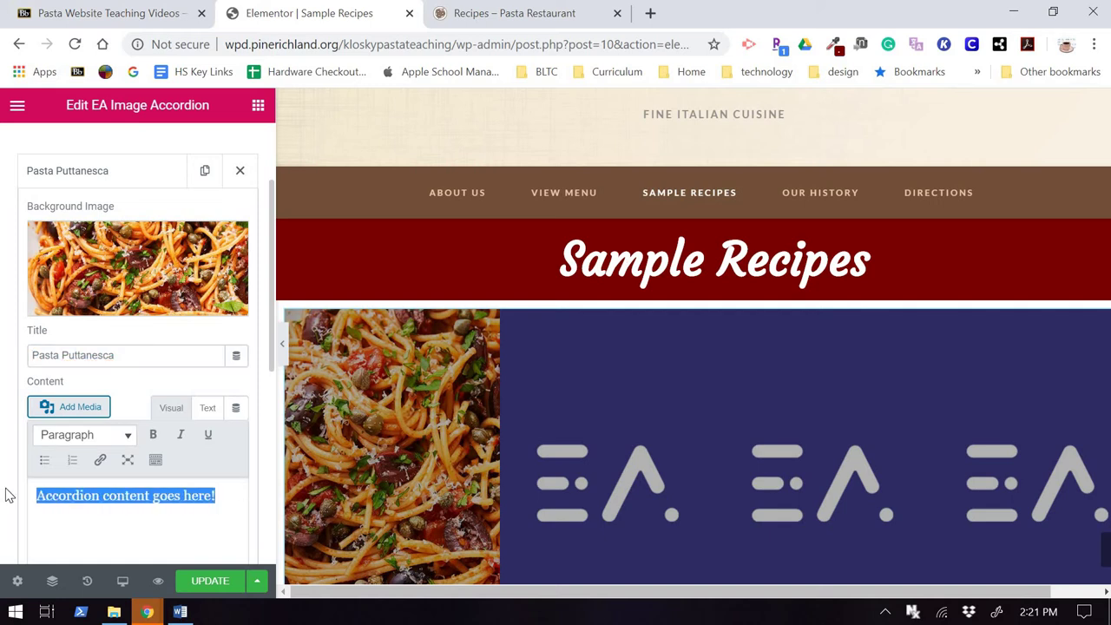
type("Click her")
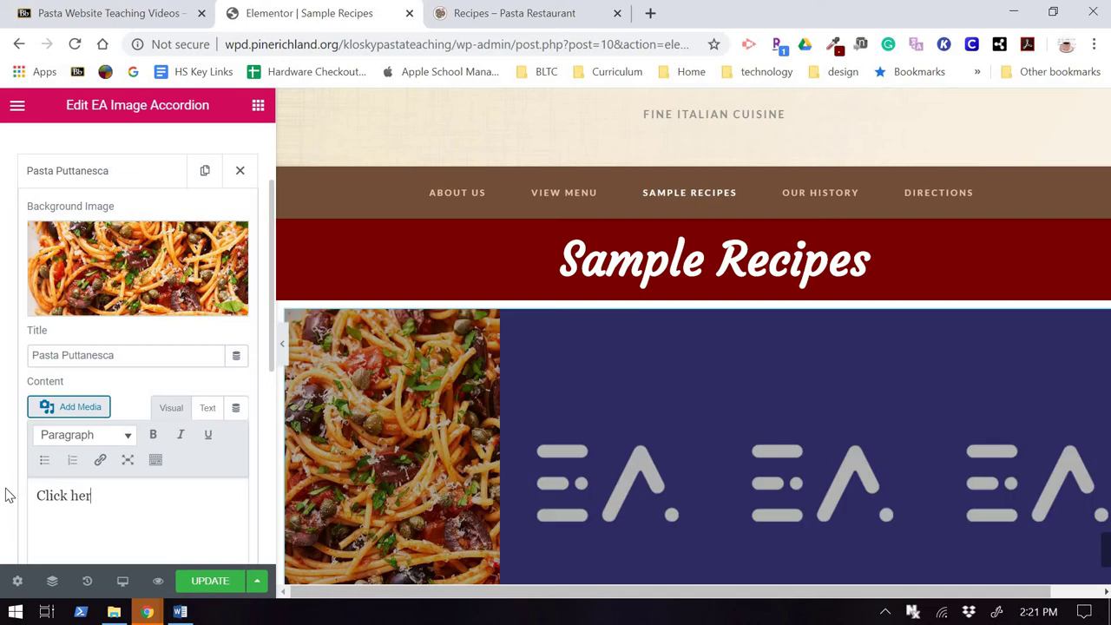
type("e to view recipe!")
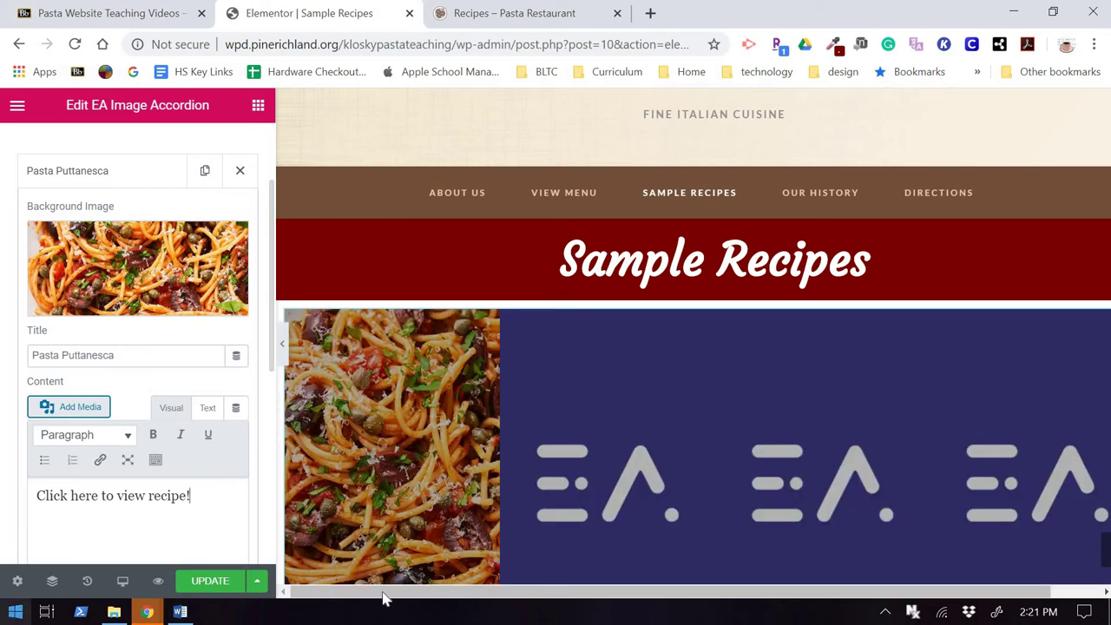
left_click(210, 581)
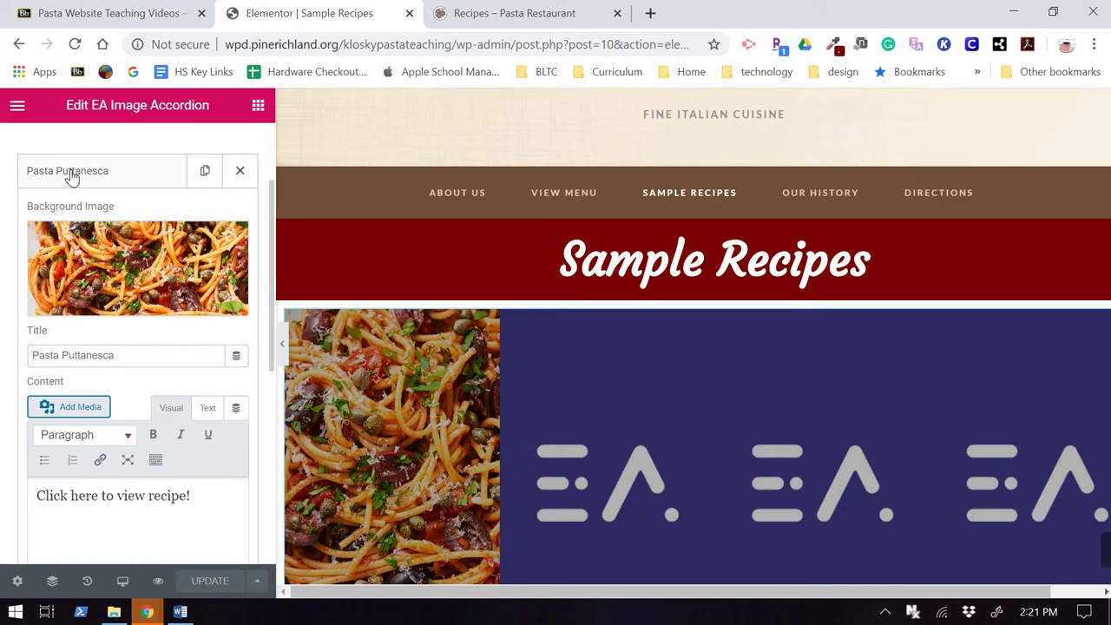
For the second accordion item's background image, select PastaBroccoliNew.jpg and set its alt text to "Pasta Restaurant-Pasta with Red Peppers and Broccoli".
left_click(73, 176)
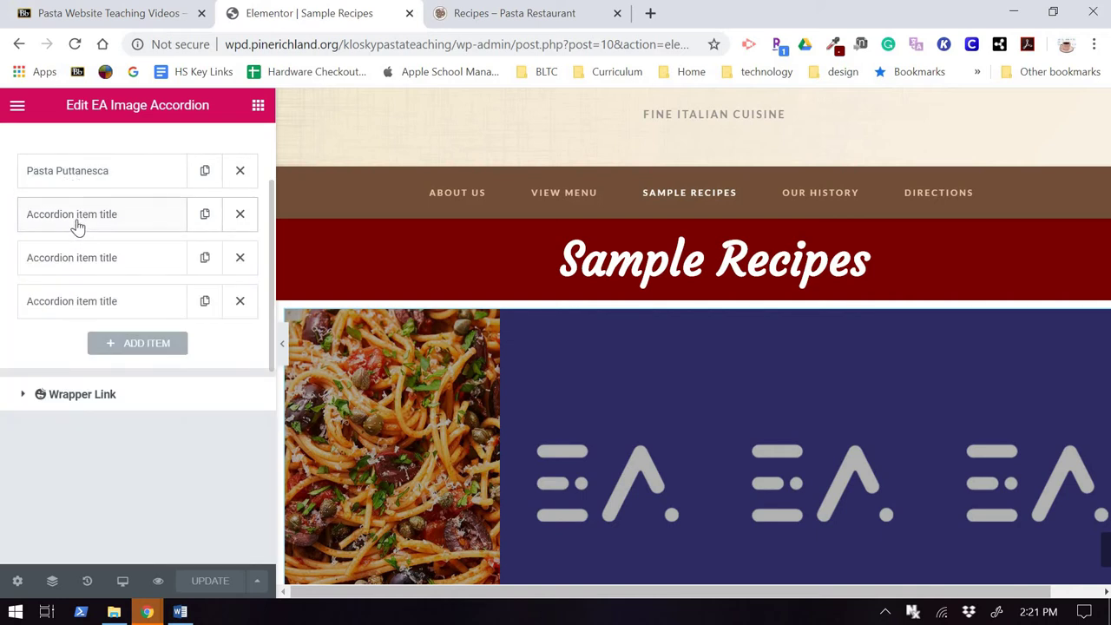
left_click(76, 224)
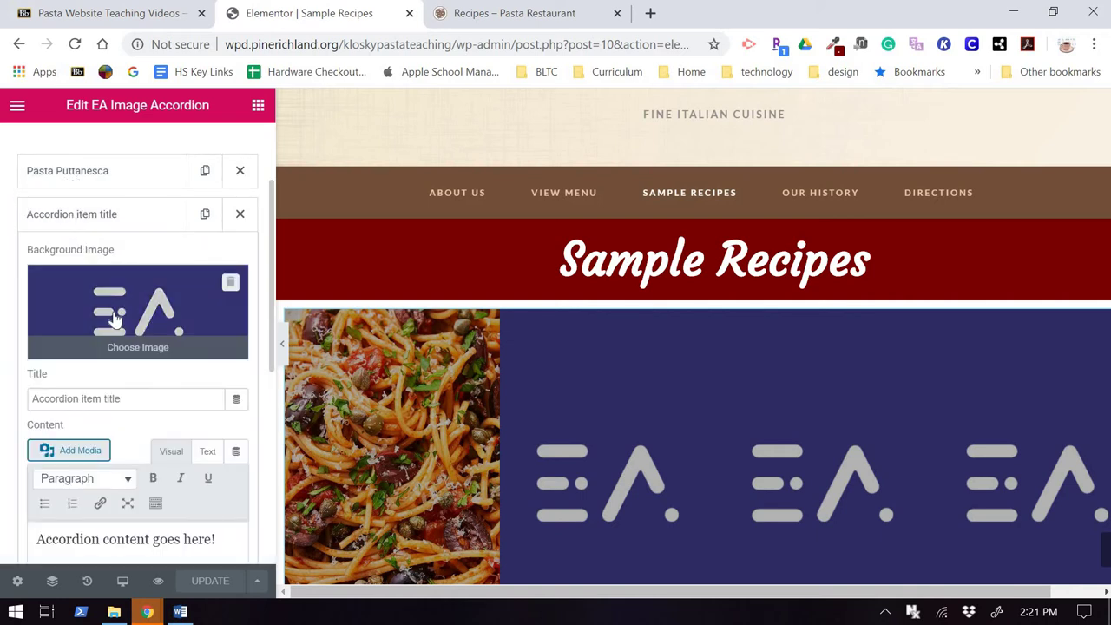
left_click(115, 319)
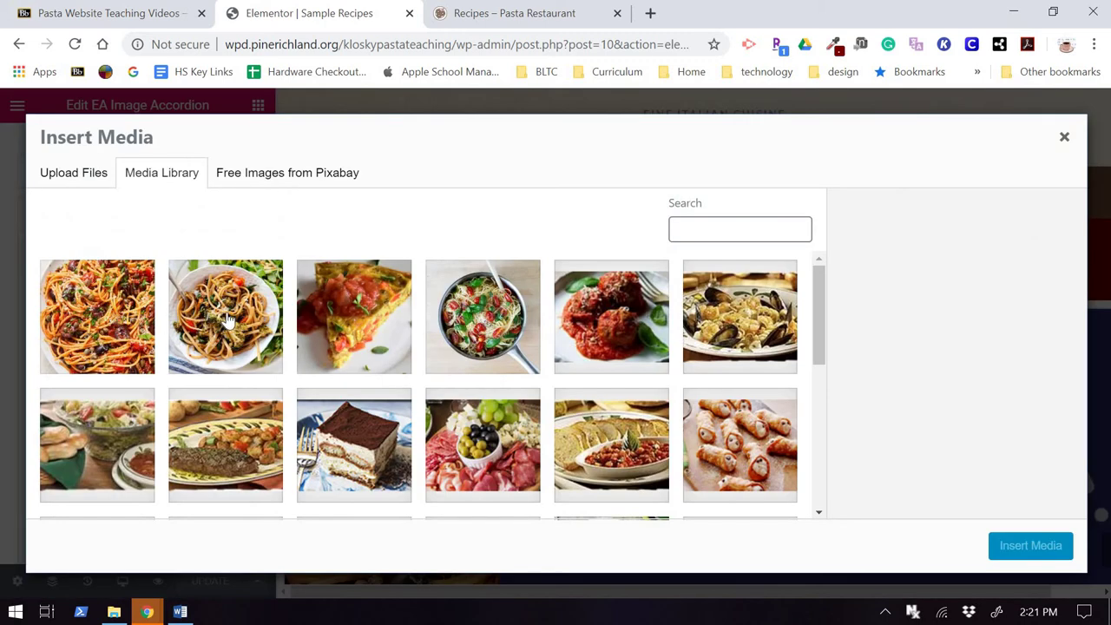
left_click(233, 341)
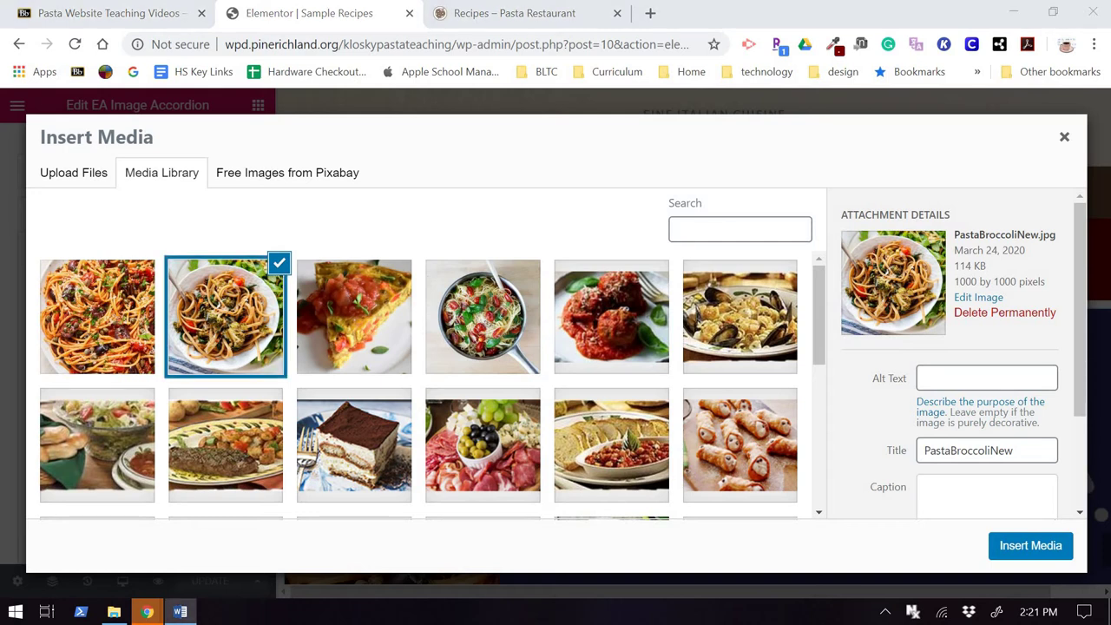
left_click(938, 375)
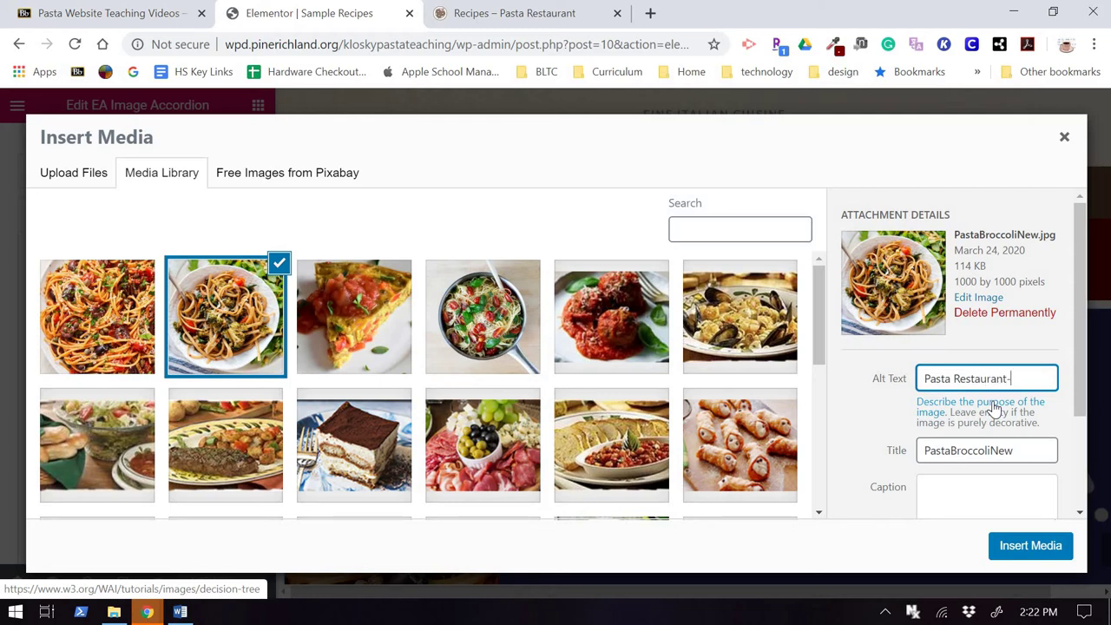
key("ctrl+a")
type("Red Peppers and Broccoli")
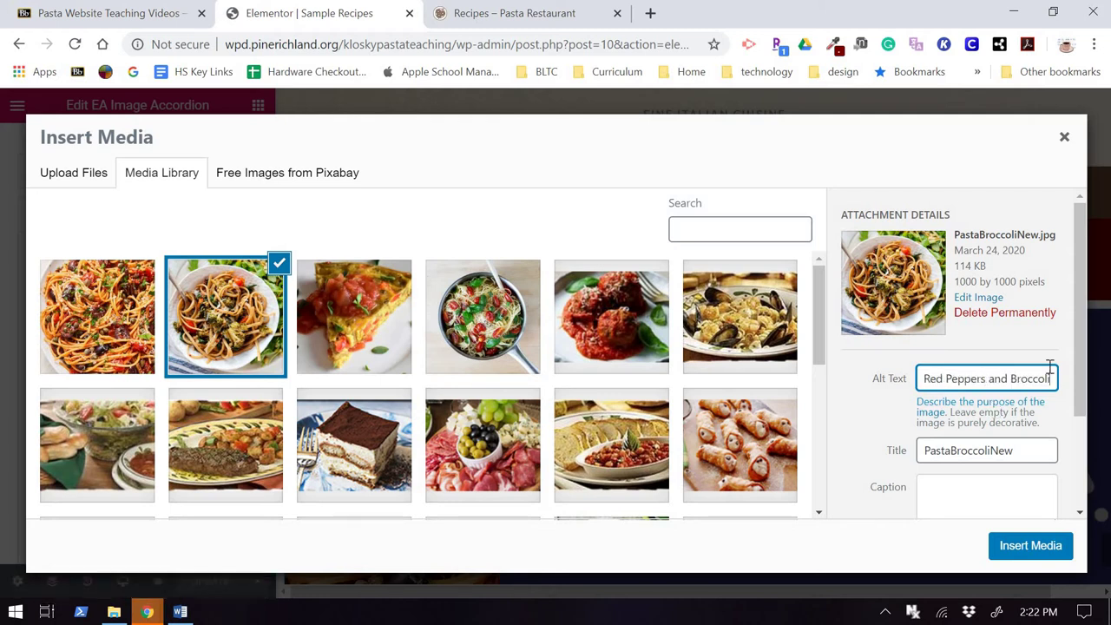
key("ctrl+a")
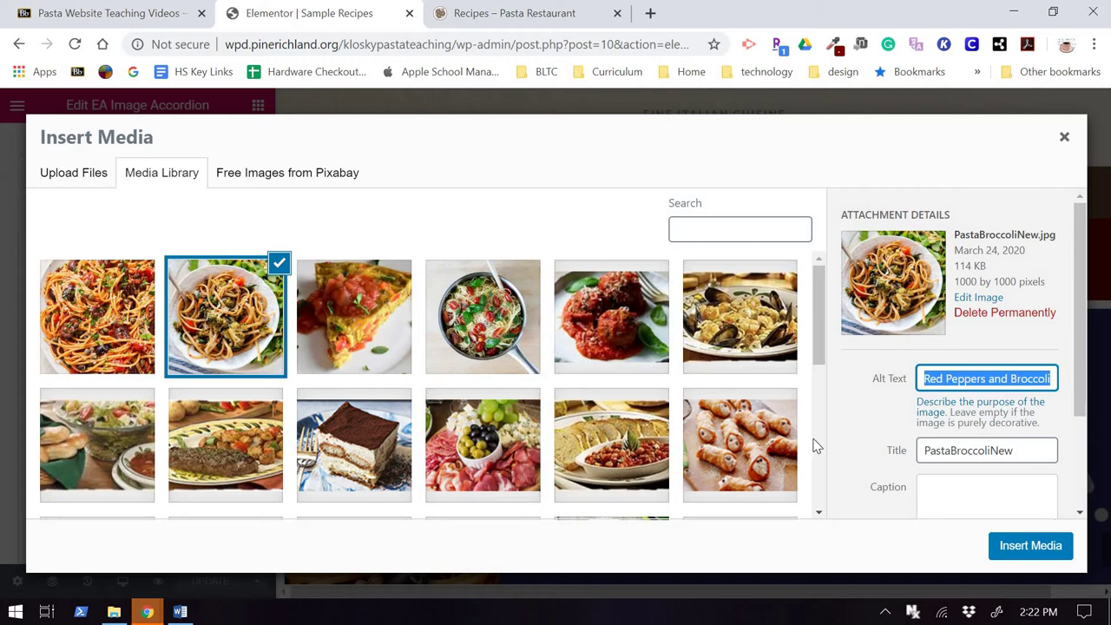
key("ctrl+v")
Copy "Pasta Restaurant-Pasta with Red Peppers and Broccoli" into the image's title, caption and description, and insert it as the second item's background.
key("Tab")
type("Red Peppers and Broccoli")
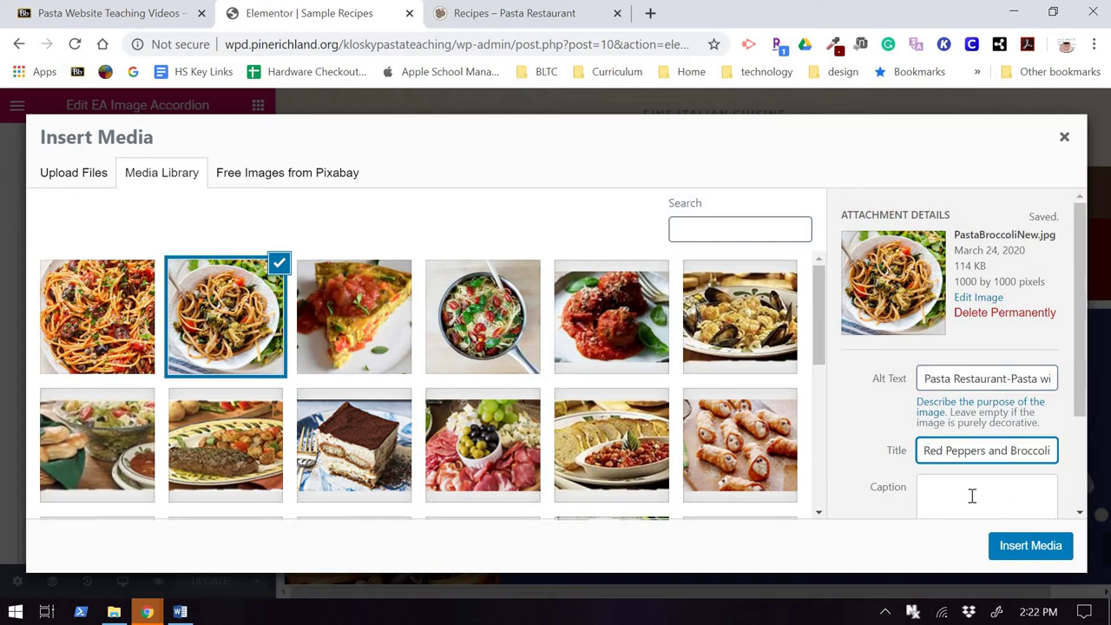
left_click(972, 496)
type("Pasta Restaurant-Pasta with Red Peppers and Broccoli")
scroll(959, 451, "down", 2)
left_click(966, 447)
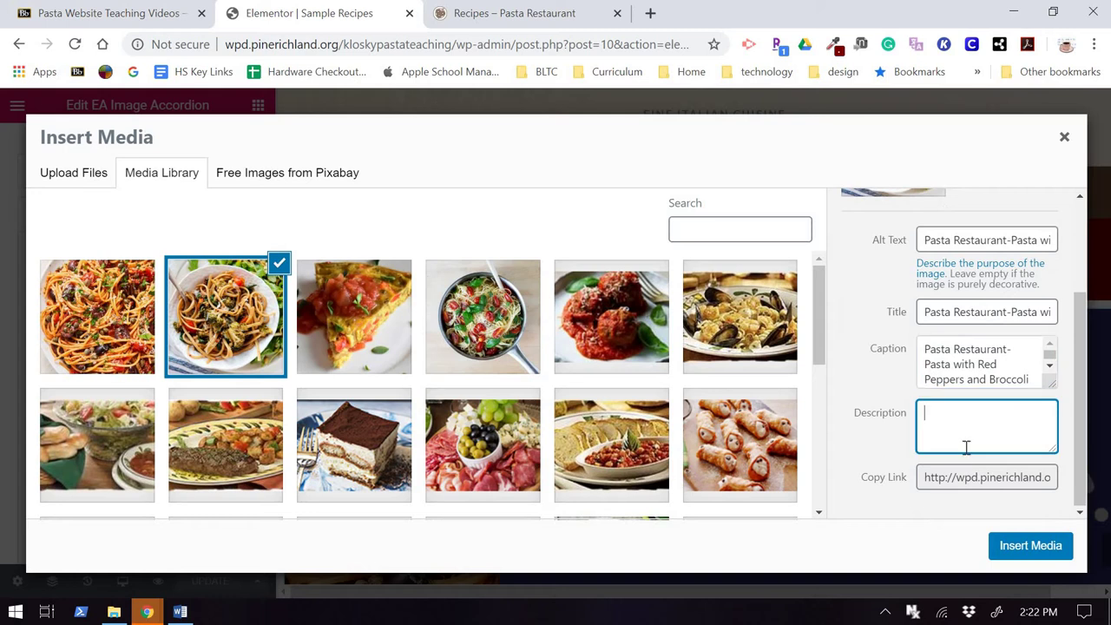
type("Pasta Restaurant-Pasta with Red Peppers and Broccoli")
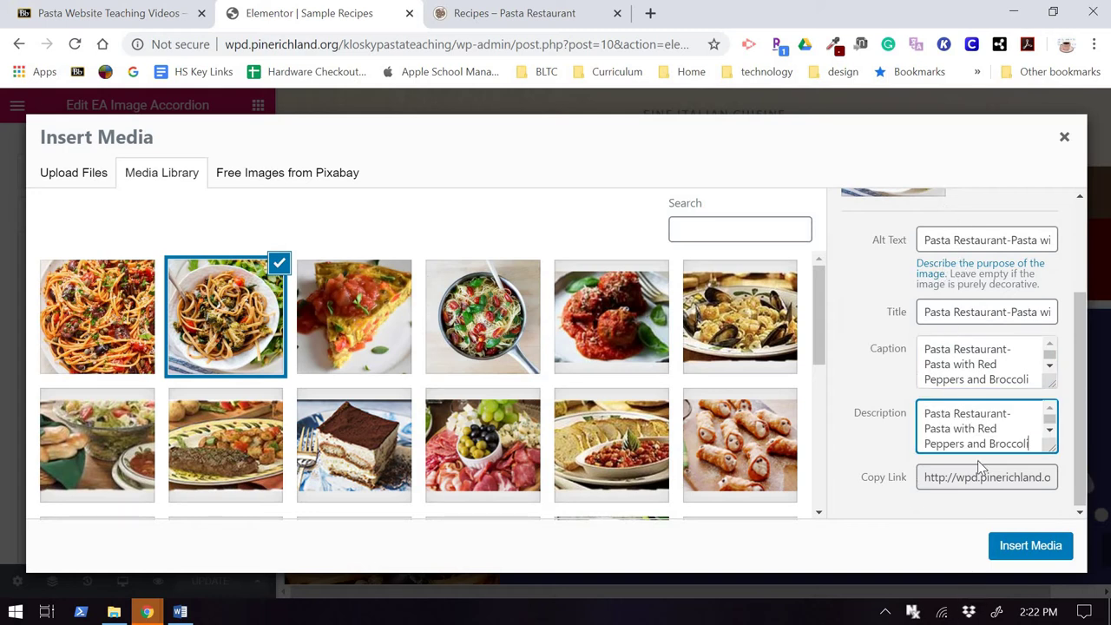
left_click(1022, 555)
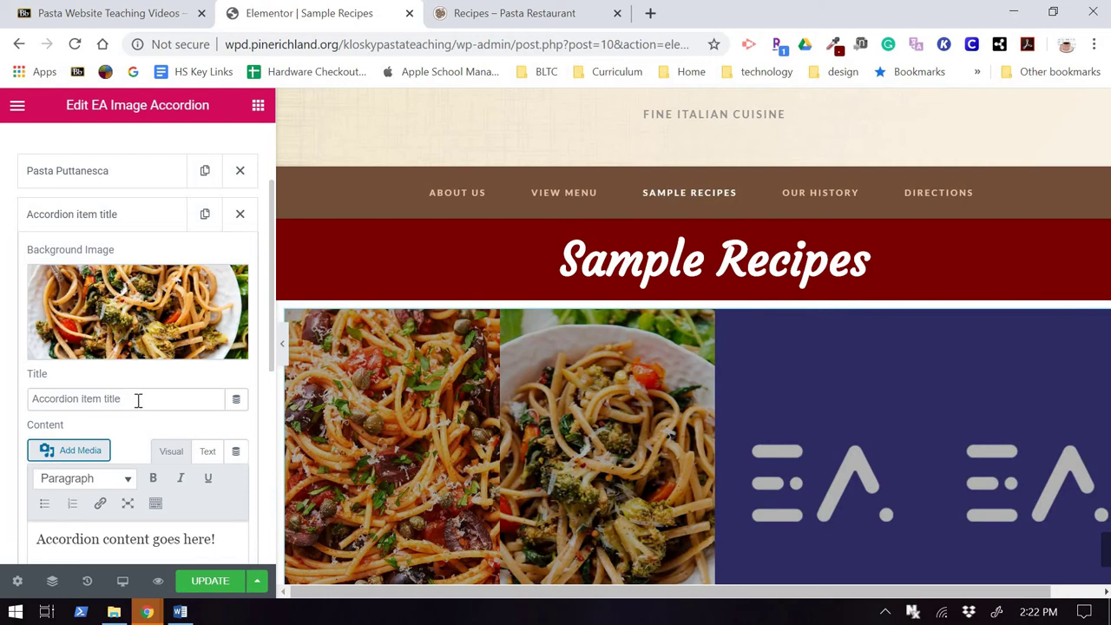
Set the second accordion item's title to "Pasta with Red Peppers and Broccoli".
left_click_drag(137, 399, 26, 400)
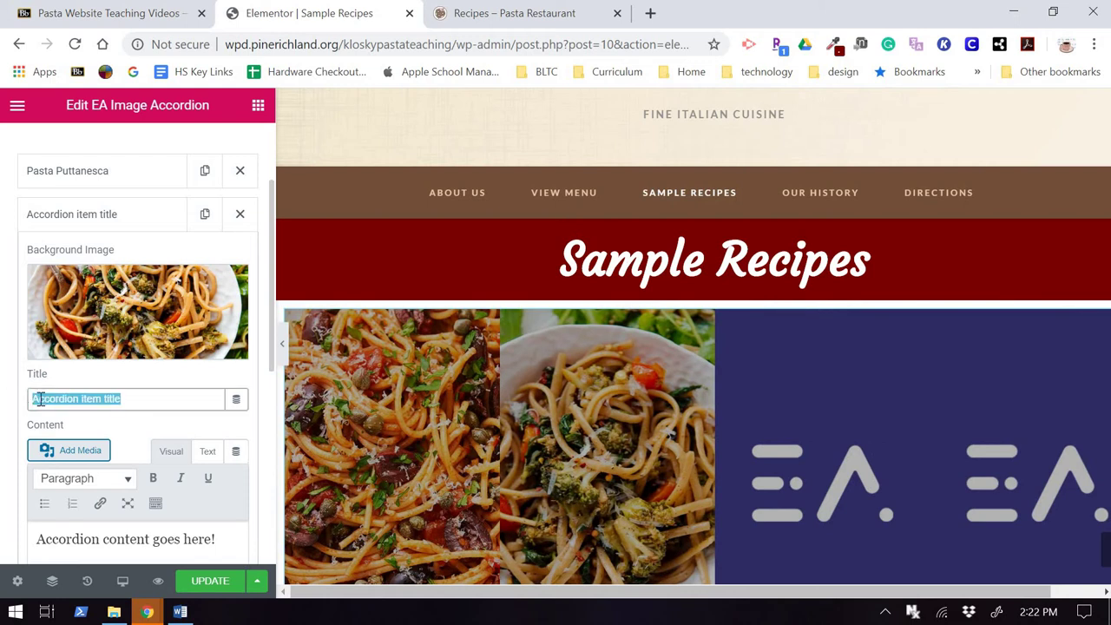
type("Pasta Restaurant-Pasta with Red Peppers and Broccoli")
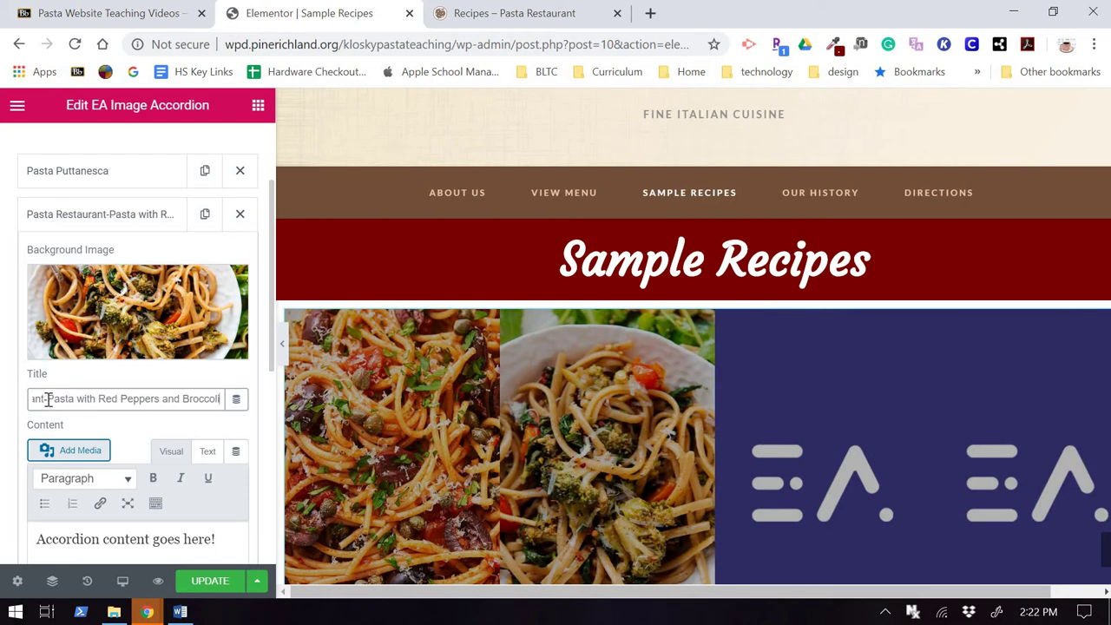
left_click_drag(48, 399, 7, 399)
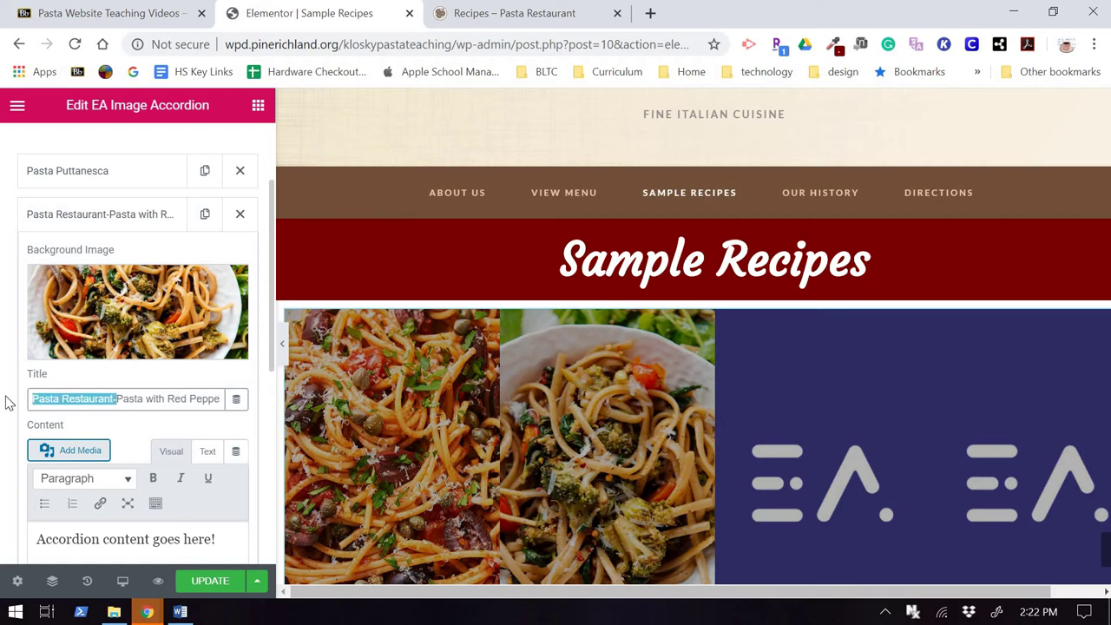
key("BackSpace")
Replace the second accordion item's placeholder content with "Click for Recipe!".
left_click_drag(236, 540, 184, 539)
left_click_drag(43, 530, 37, 532)
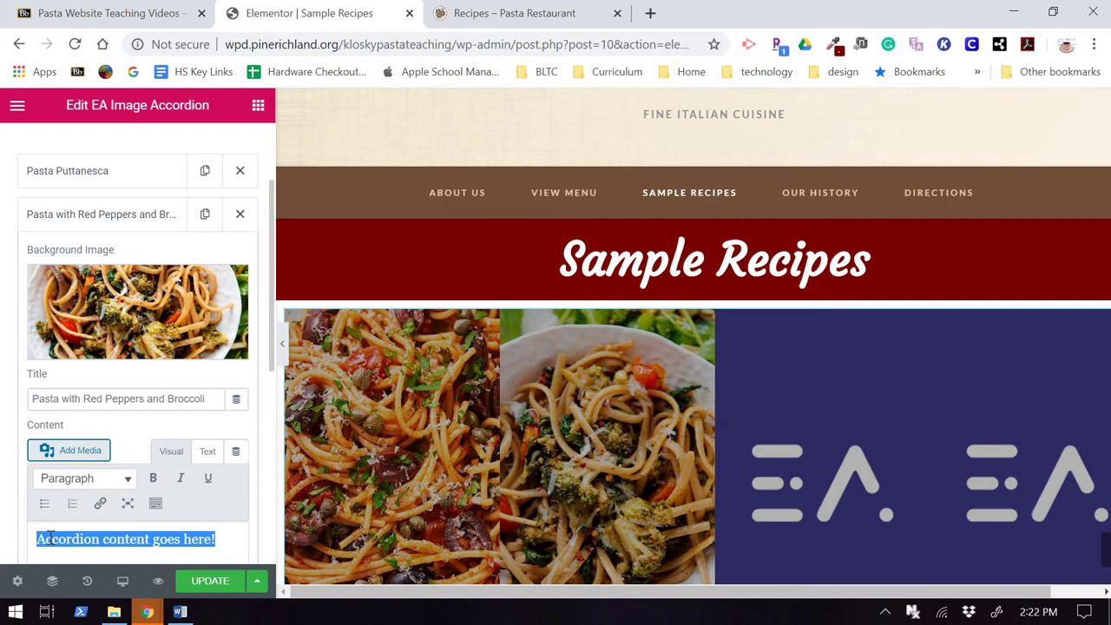
type("Click")
key("BackSpace")
type("c")
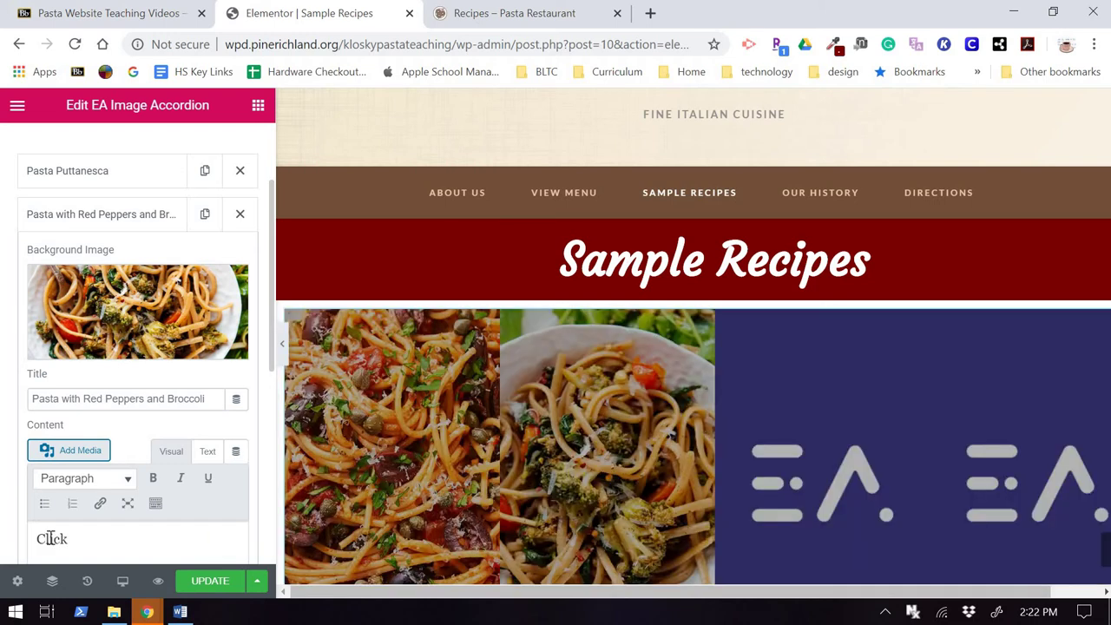
type(" her")
type("Recipe!")
Copy the second item's "Click for Recipe!" text over the Pasta Puttanesca item's content and update the page.
triple_click(50, 538)
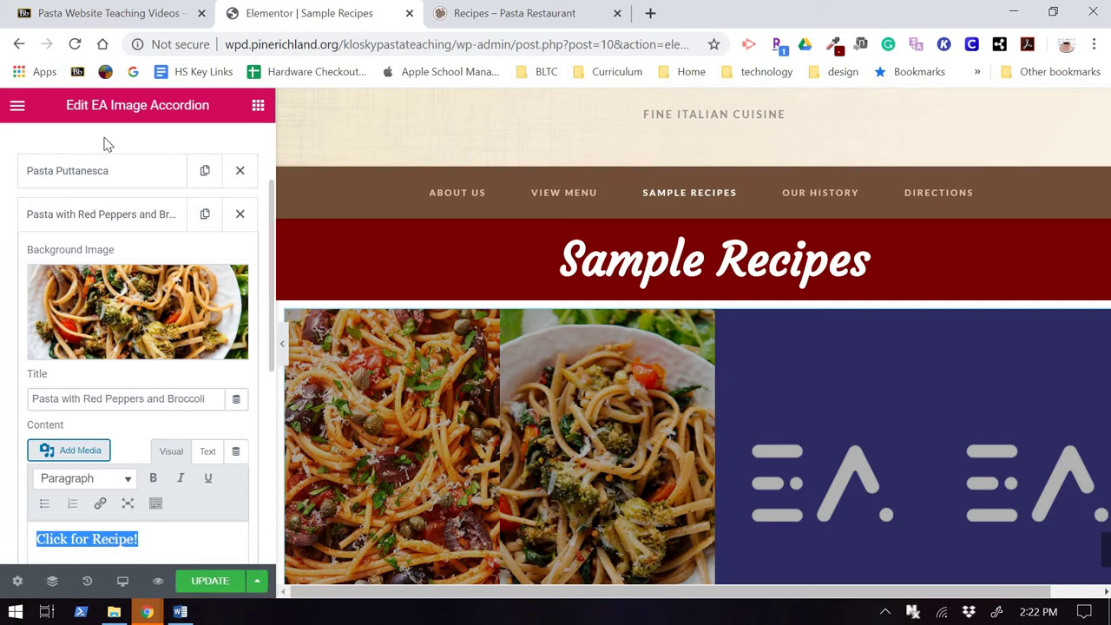
left_click(87, 217)
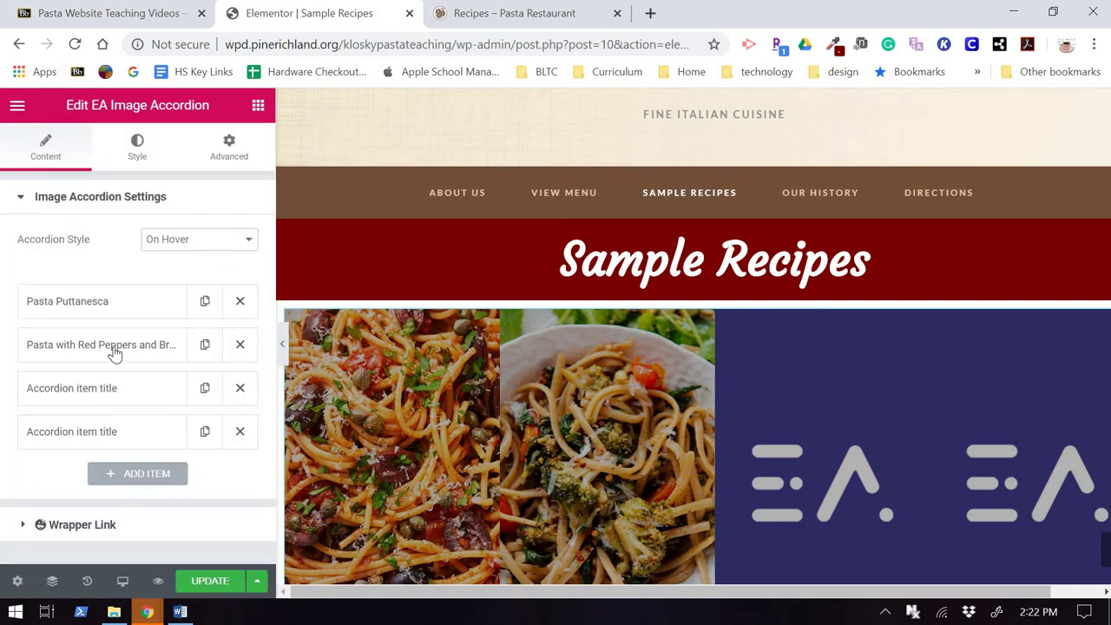
left_click(96, 301)
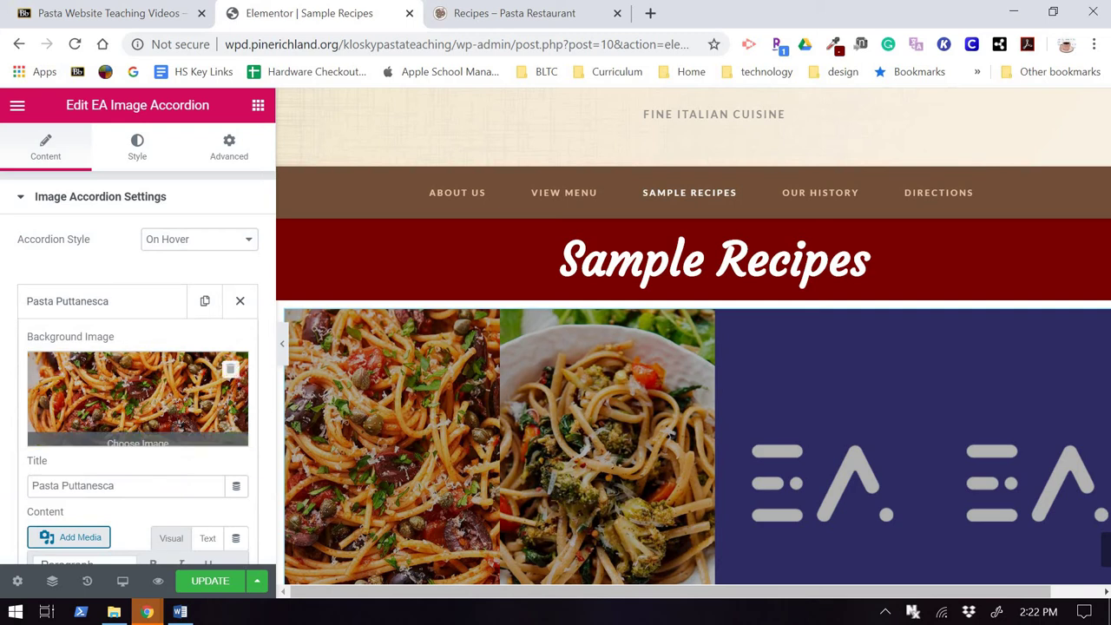
scroll(213, 369, "down", 3)
triple_click(24, 365)
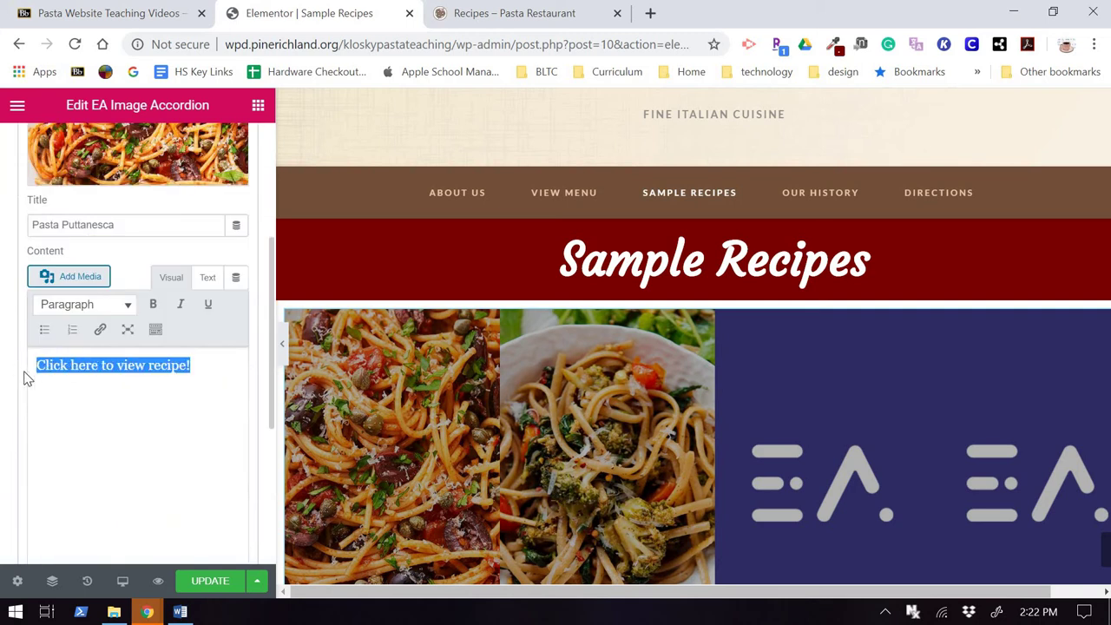
type("Click for Recipe!")
left_click(199, 580)
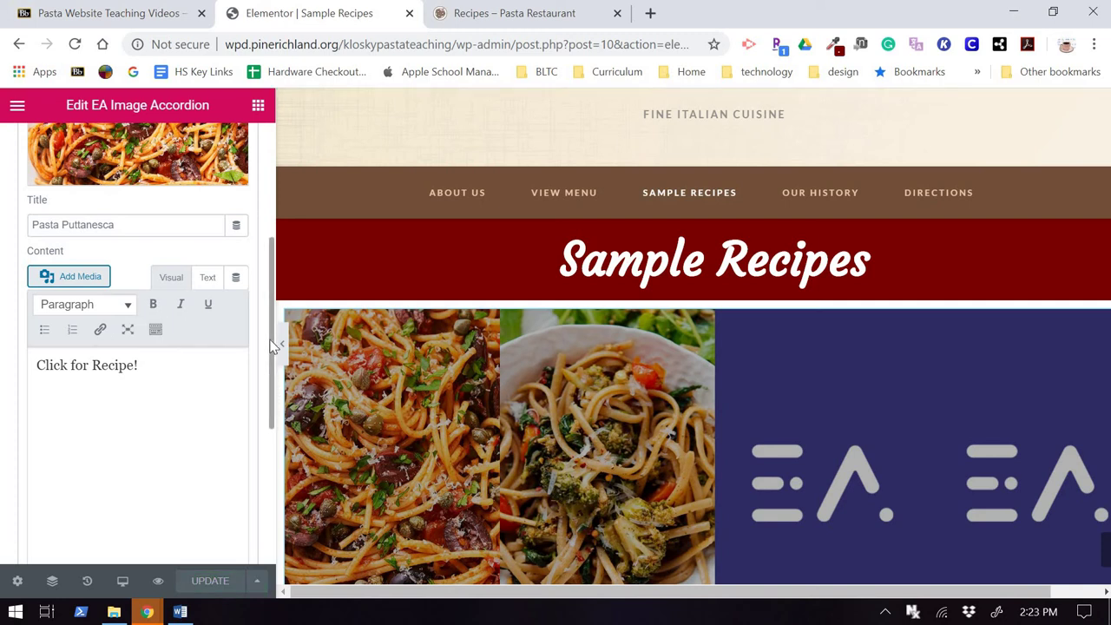
Close the Pasta Puttanesca item and select the Frittata-scaled.jpg photo for the third accordion item's background image.
left_click_drag(272, 345, 54, 251)
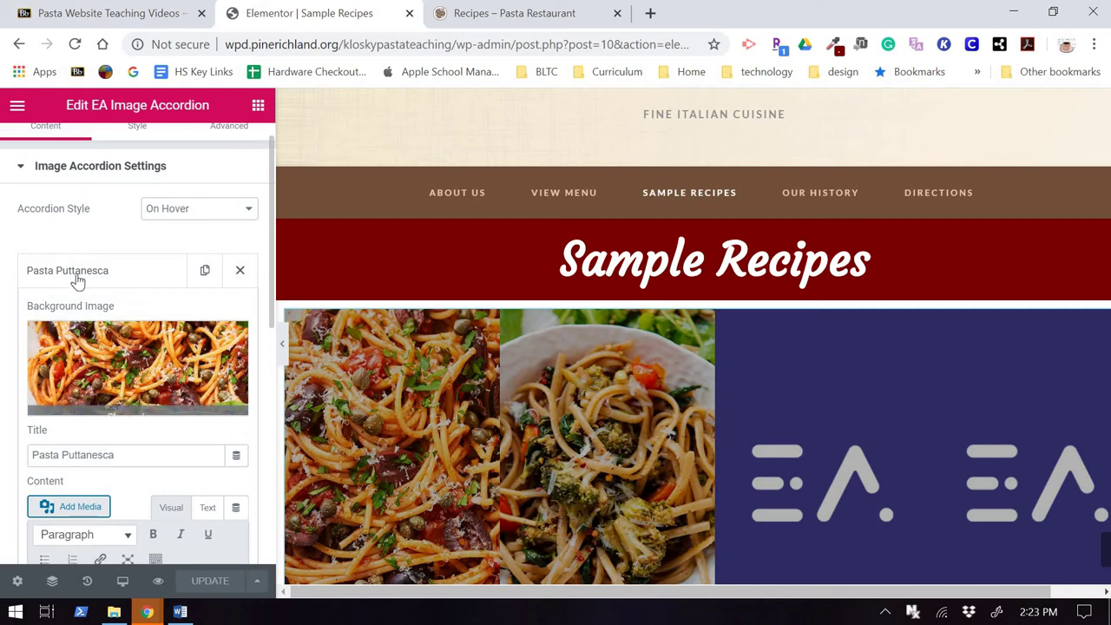
left_click(77, 278)
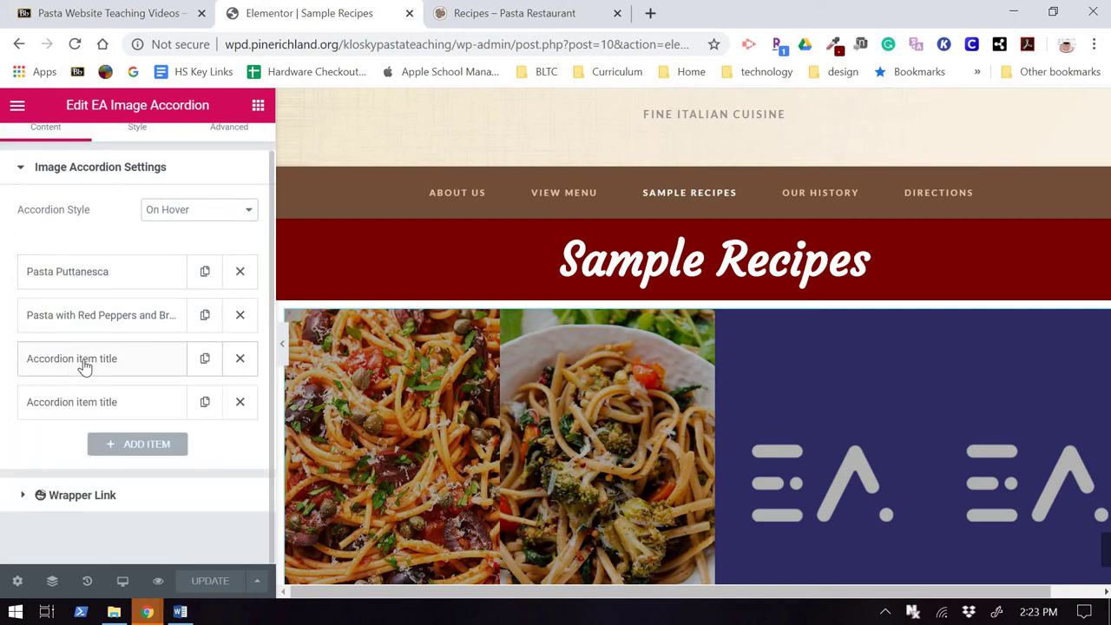
left_click(150, 375)
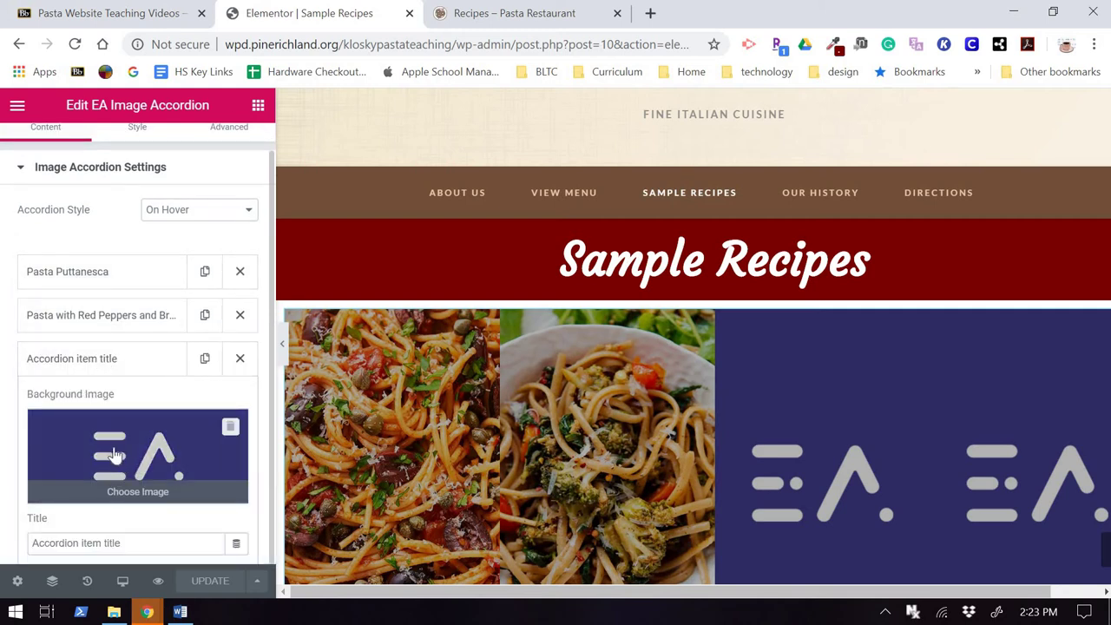
left_click(201, 448)
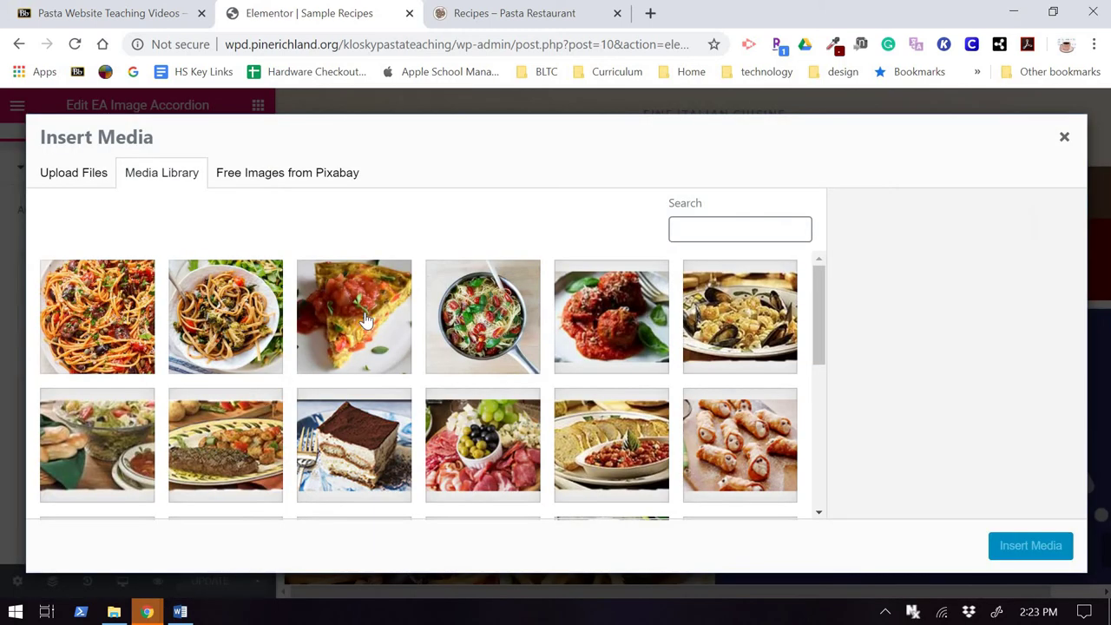
left_click(366, 321)
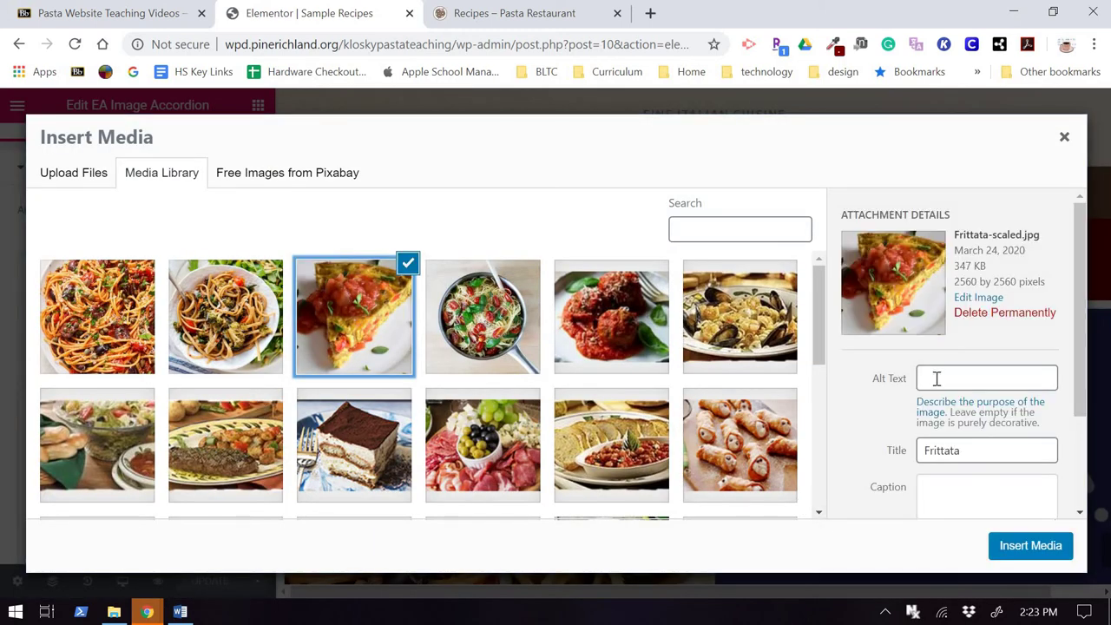
Set the alt text of the frittata image to "Pasta Restaurant- Mexican Fritatta".
left_click(936, 378)
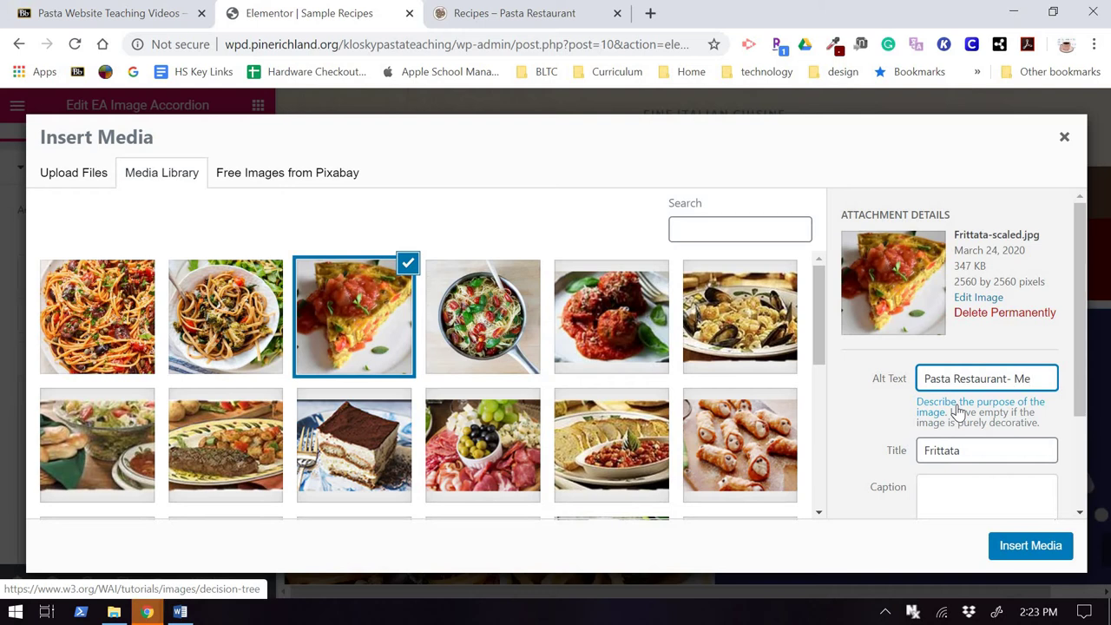
type("n F")
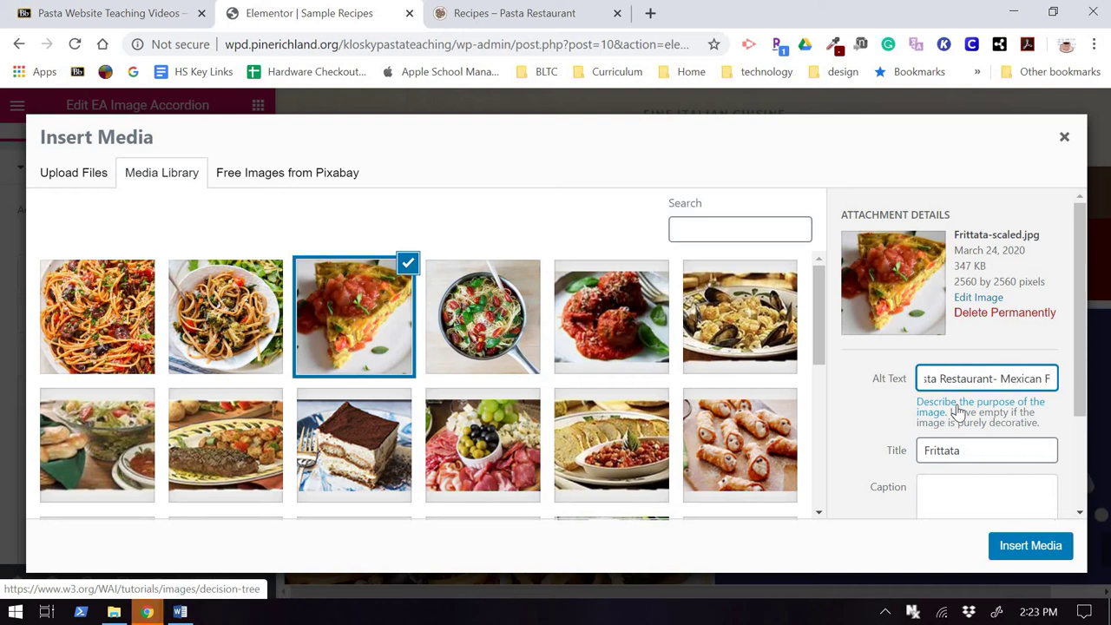
type("ritatt")
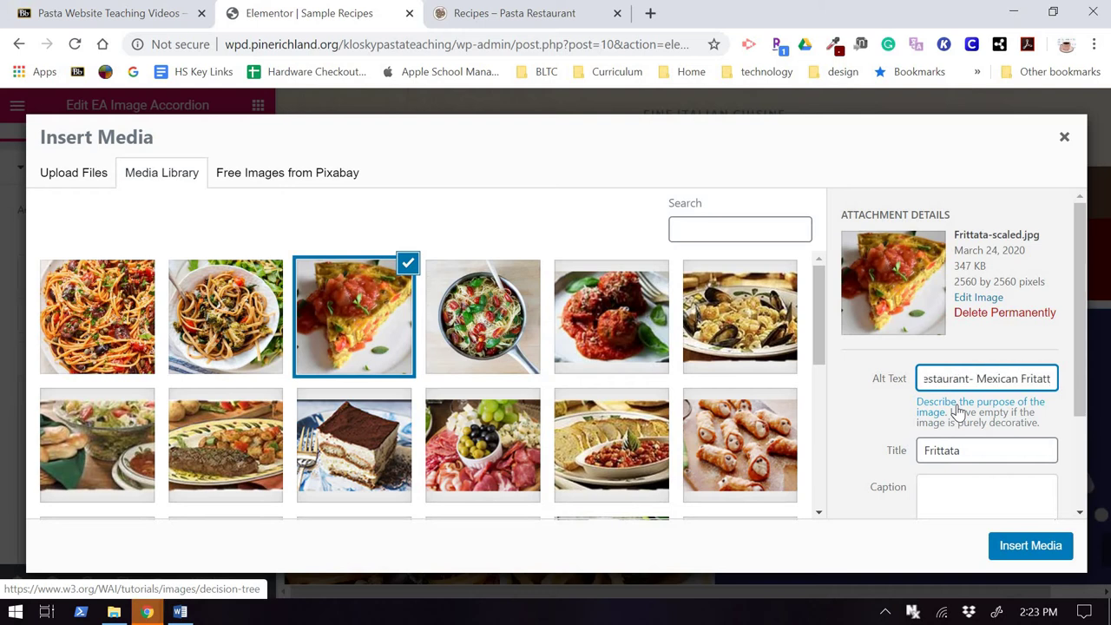
type("ata")
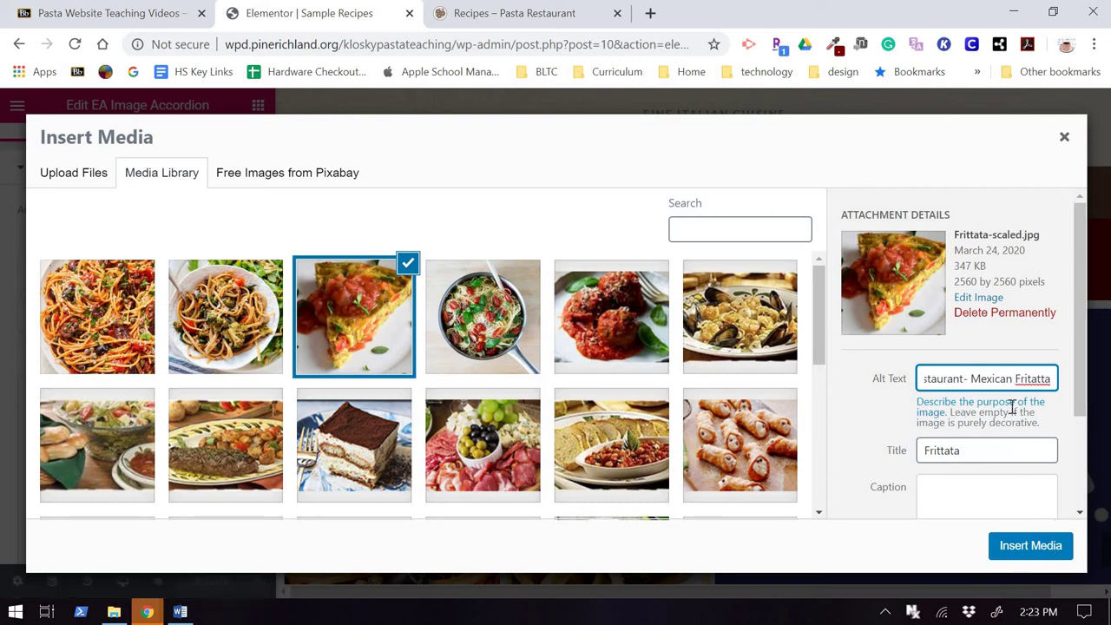
Copy the frittata image's alt text into its title, caption and description, and insert it as the third accordion item's background.
key("ctrl+a")
key("ctrl+c")
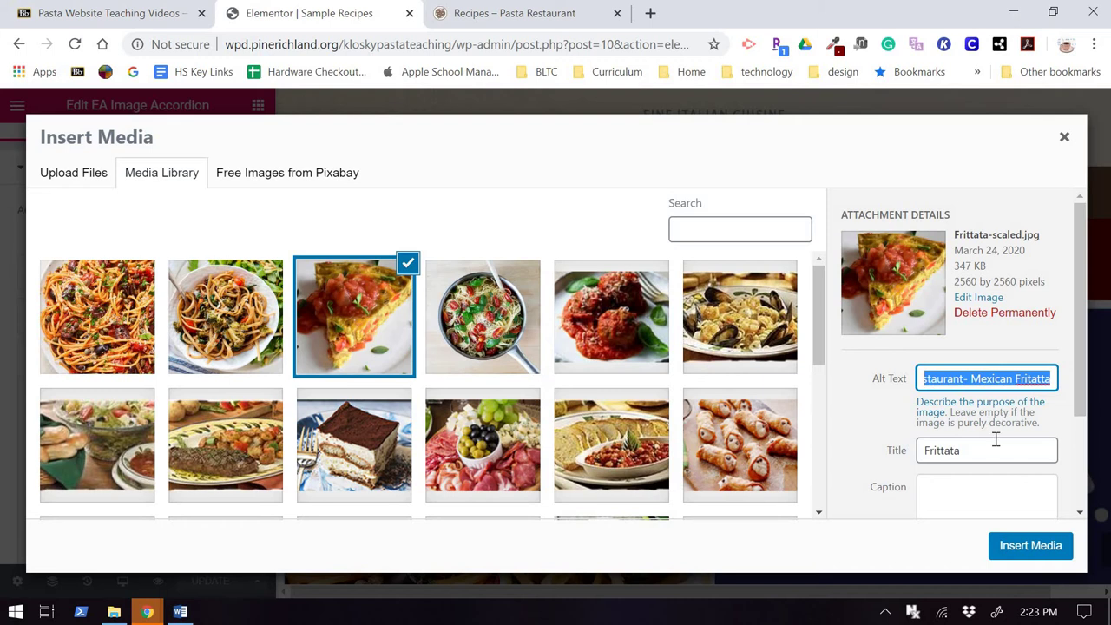
key("Tab")
key("ctrl+v")
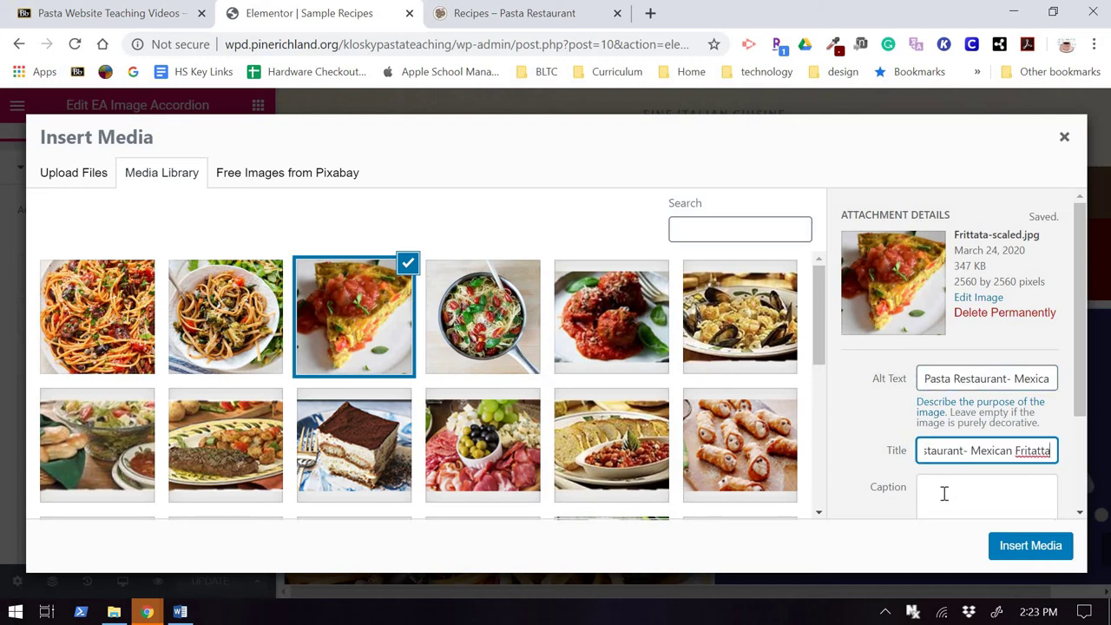
left_click(946, 493)
key("ctrl+v")
scroll(961, 469, "down", 3)
left_click(961, 441)
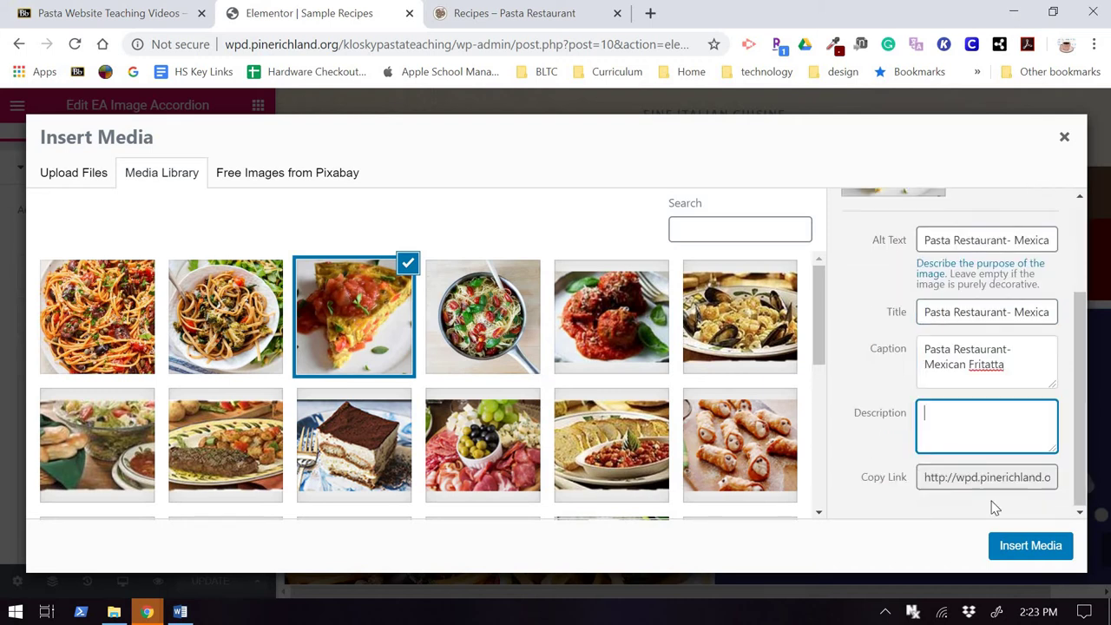
key("ctrl+v")
left_click(1017, 547)
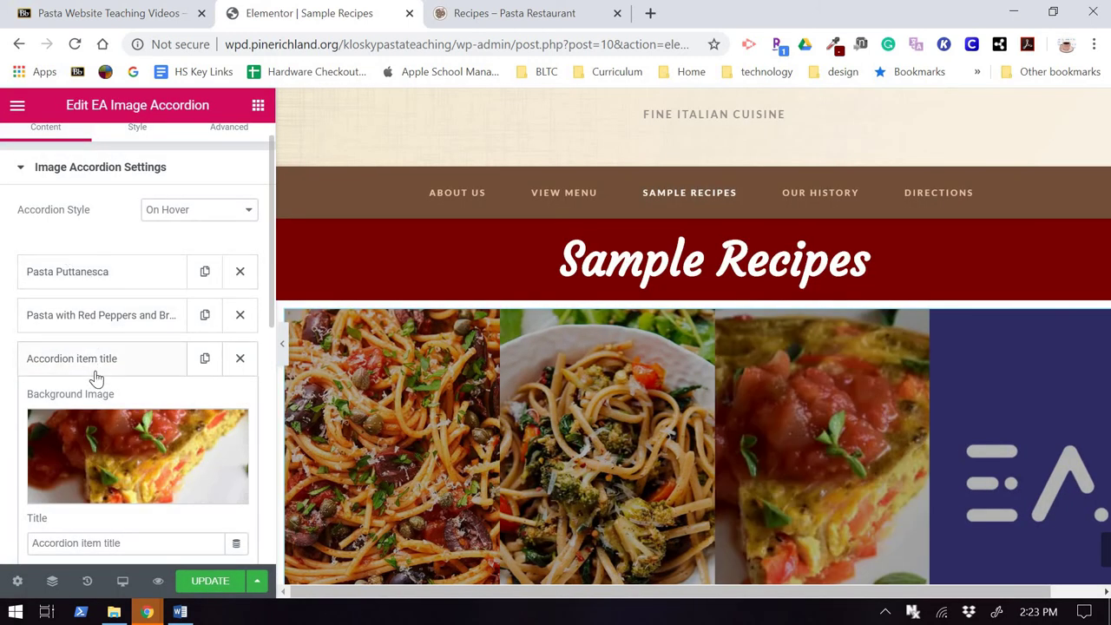
Replace the third accordion item's placeholder title with "Mexican Fritatta".
scroll(98, 332, "down", 3)
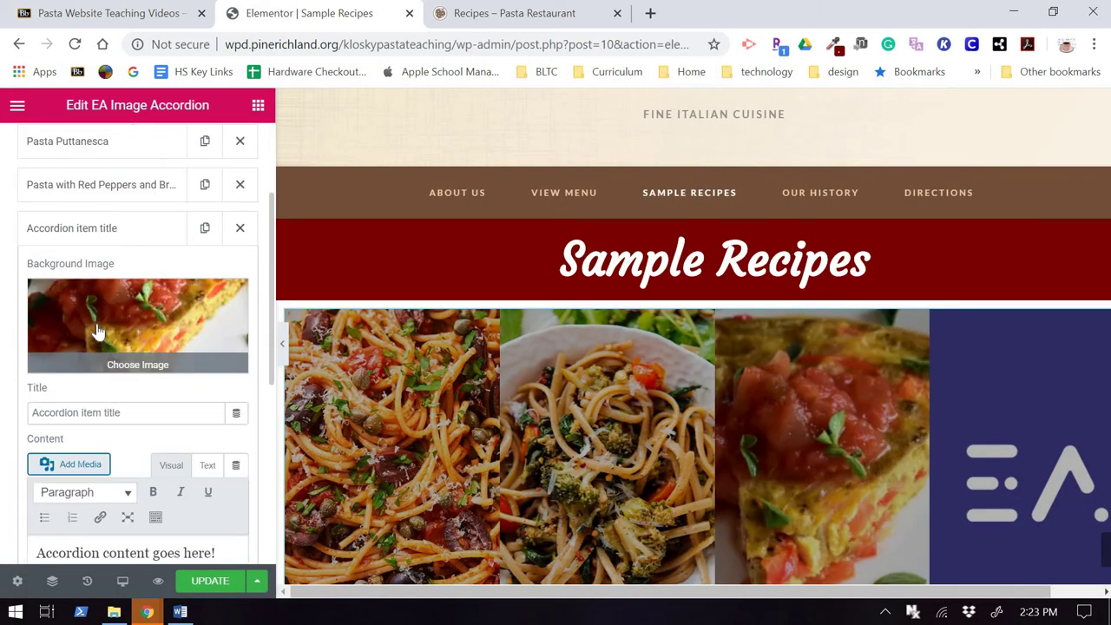
left_click(147, 416)
key("ctrl+a")
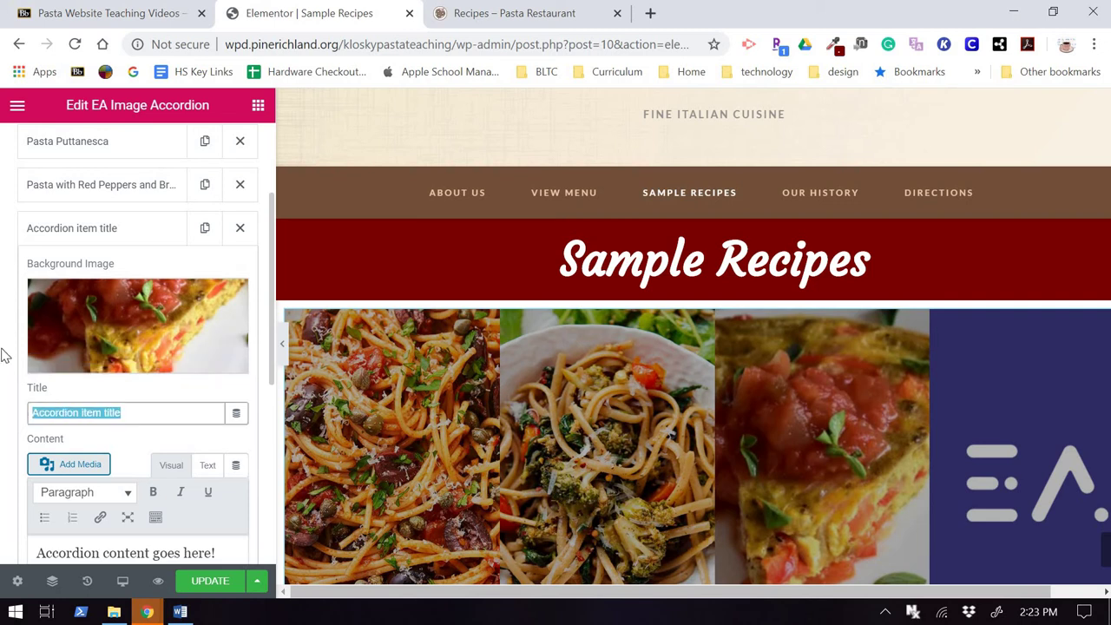
type("Pasta Restaurant- Mexican Frittata")
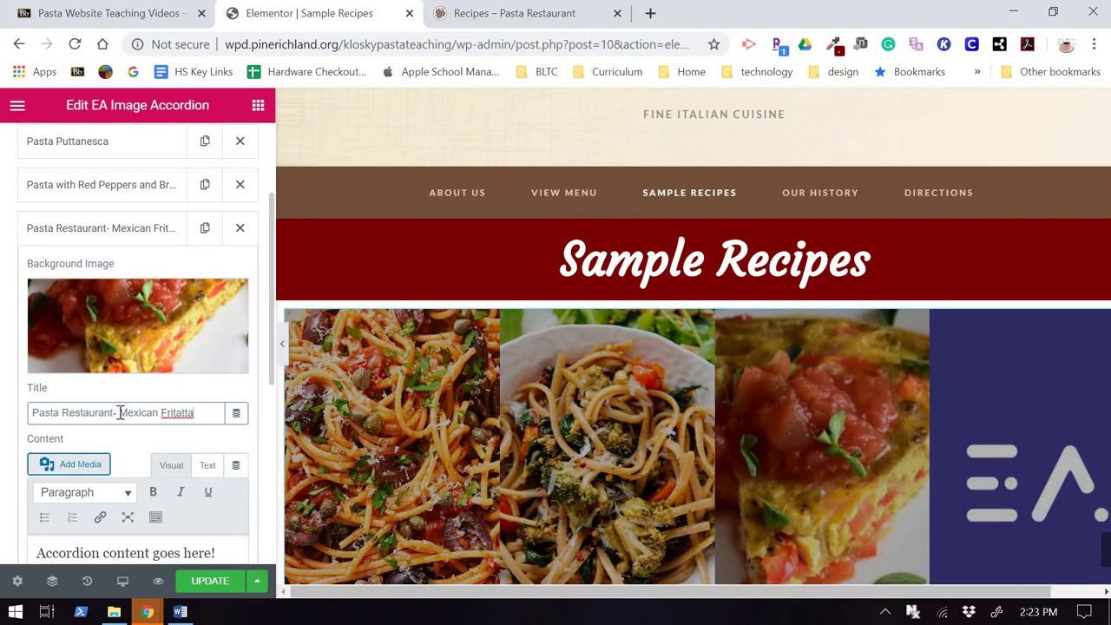
left_click_drag(116, 413, 3, 424)
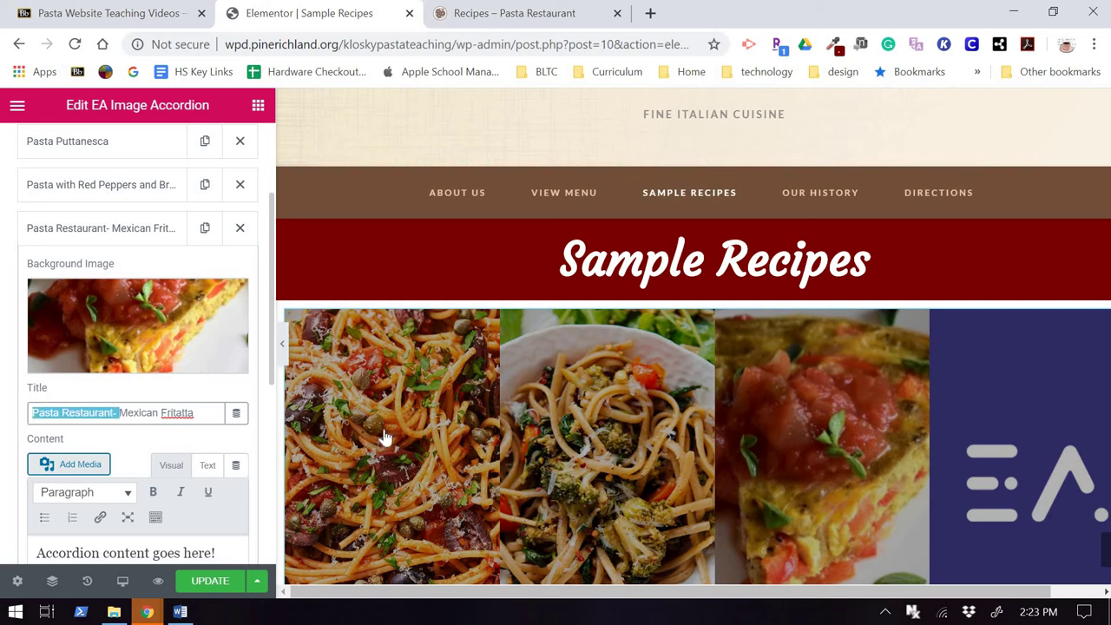
key("BackSpace")
Replace the Mexican Fritatta item's placeholder content with "Click for Recipe!" and update the page.
scroll(122, 512, "down", 2)
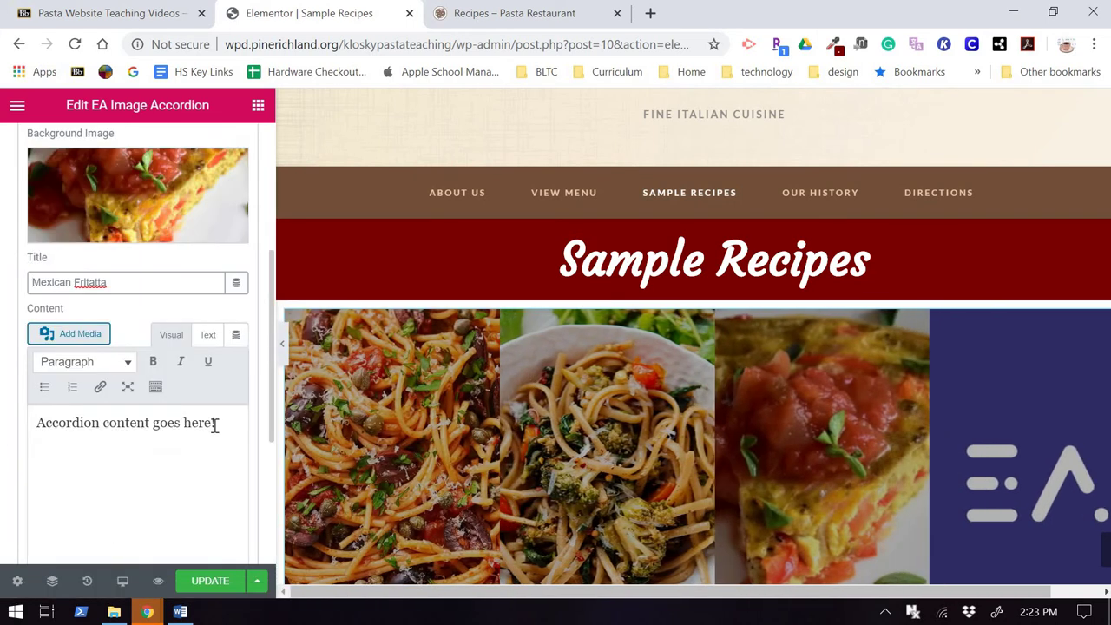
left_click_drag(218, 423, 3, 414)
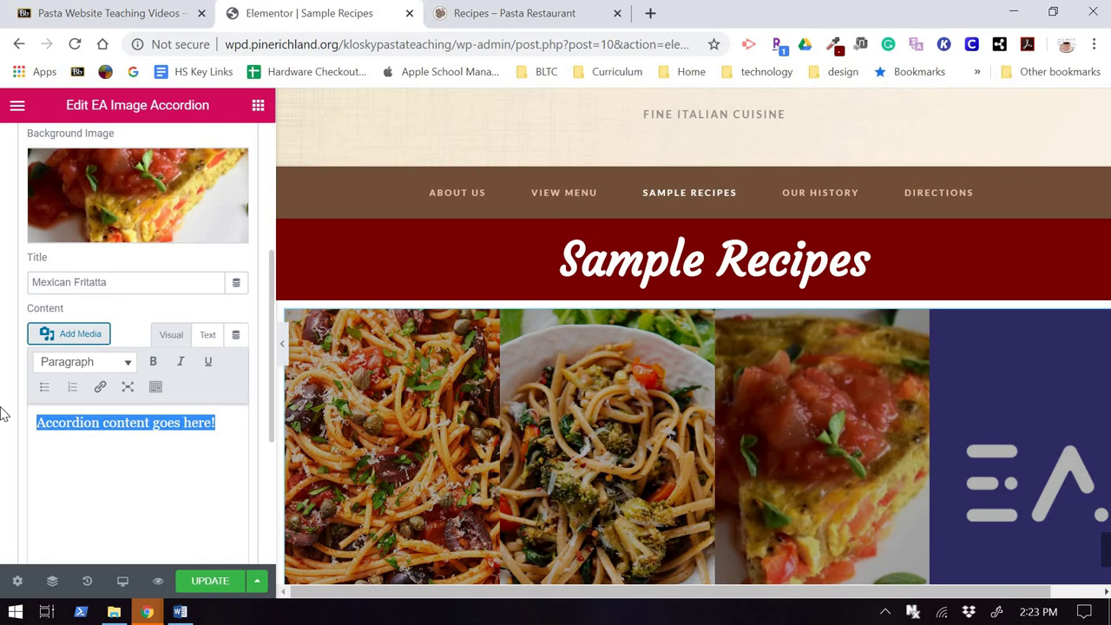
type("Click for")
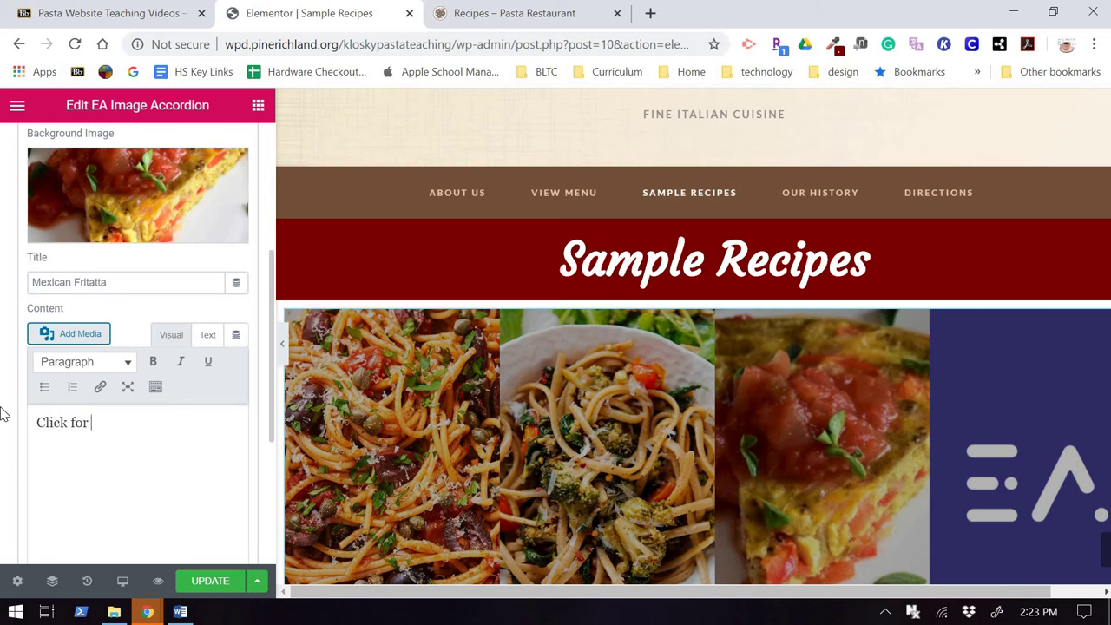
type(" Recipe!")
left_click(213, 586)
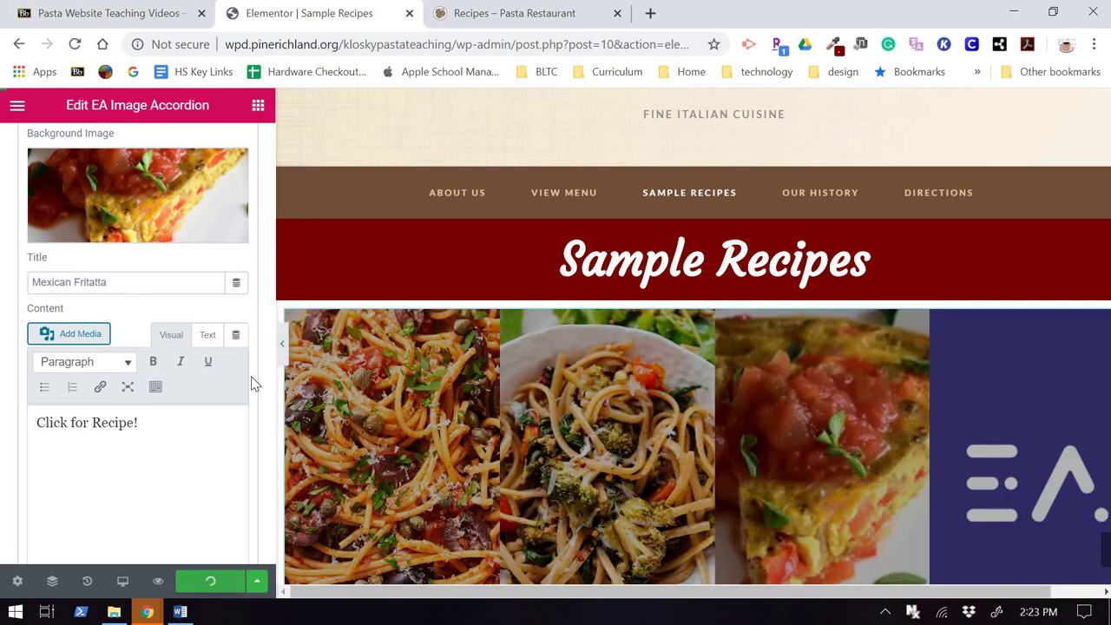
Close the Mexican Fritatta item and select the AngelHairPasta.jpg photo for the fourth accordion item's background image.
scroll(60, 305, "up", 4)
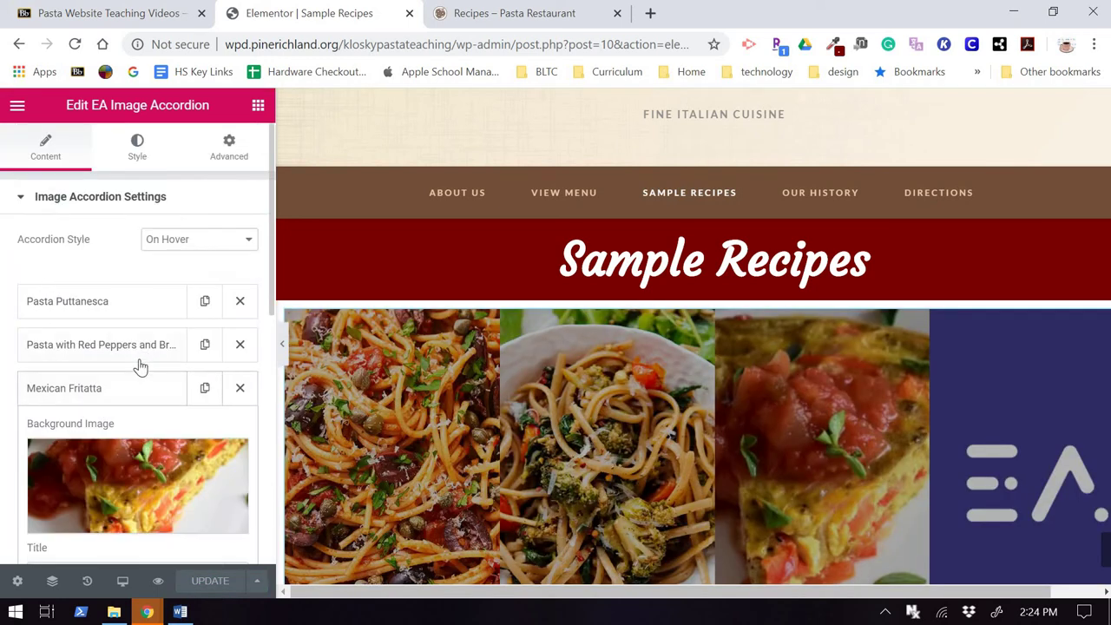
left_click(84, 395)
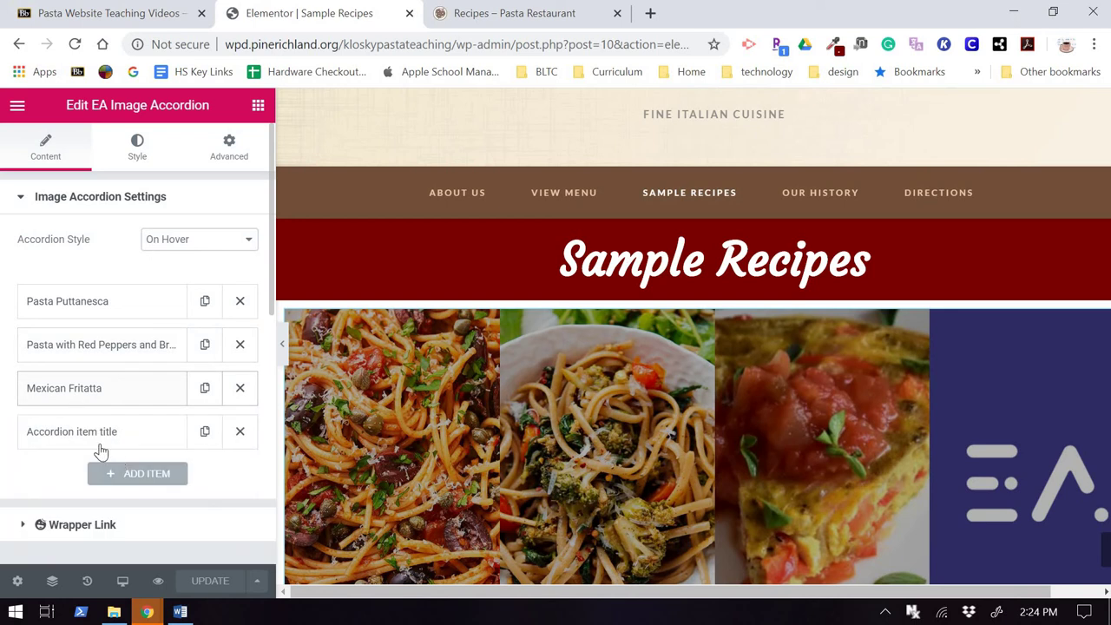
left_click(149, 432)
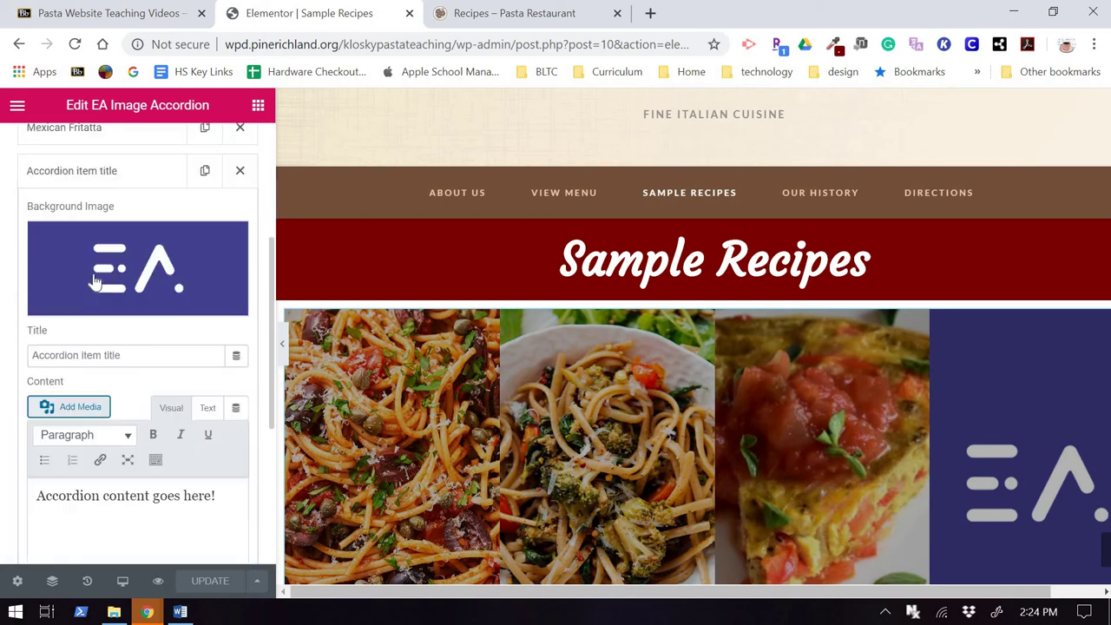
left_click(139, 260)
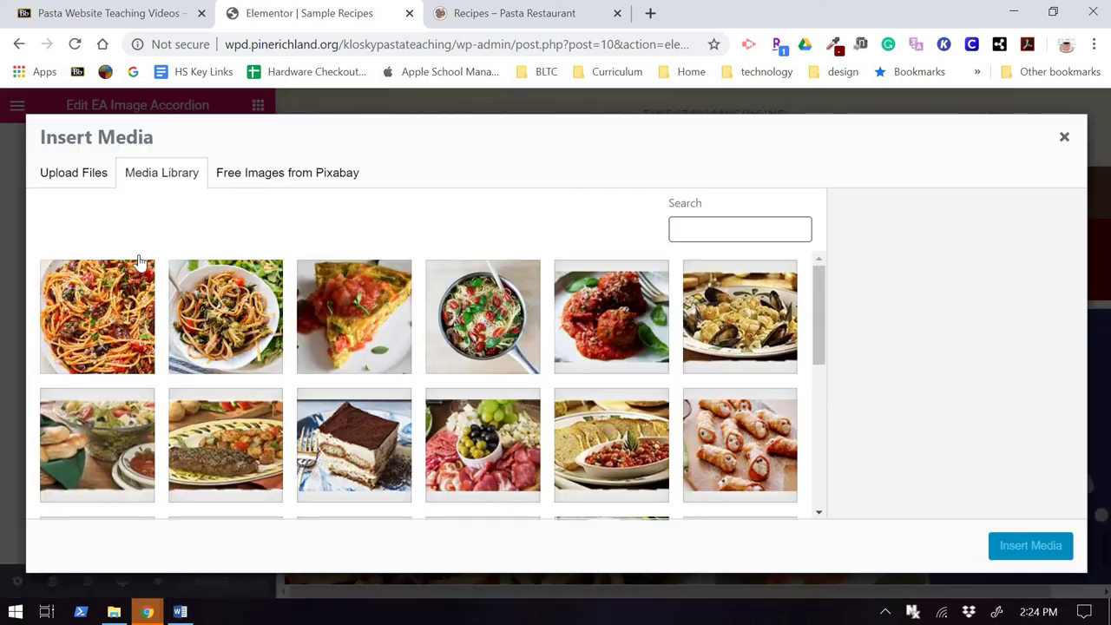
left_click(491, 314)
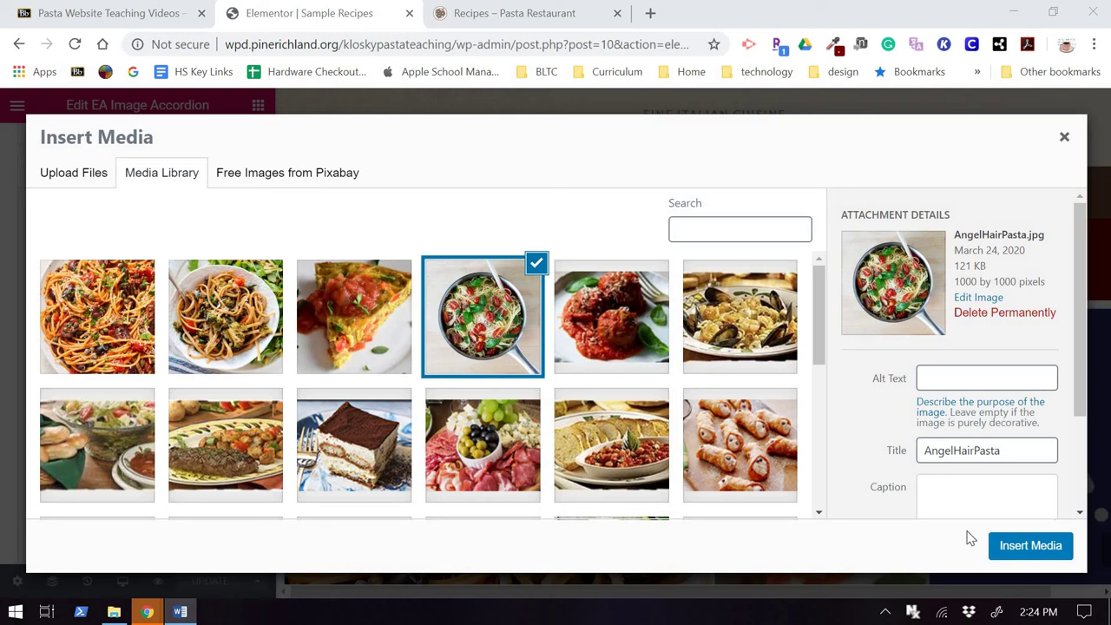
Set the alt text of the angel hair pasta image to "Pasta Restaurant-Angel Hair Pasta with Chicken".
left_click(935, 375)
type("P")
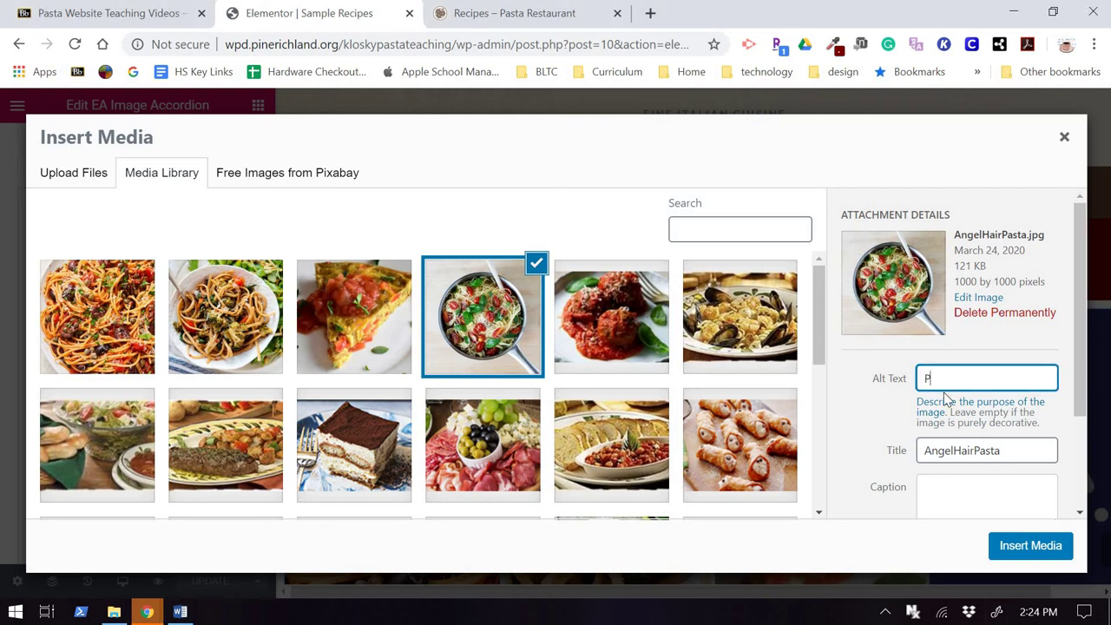
type("asta ")
type("Restaurant-Angel Hair Pasta with Chicken")
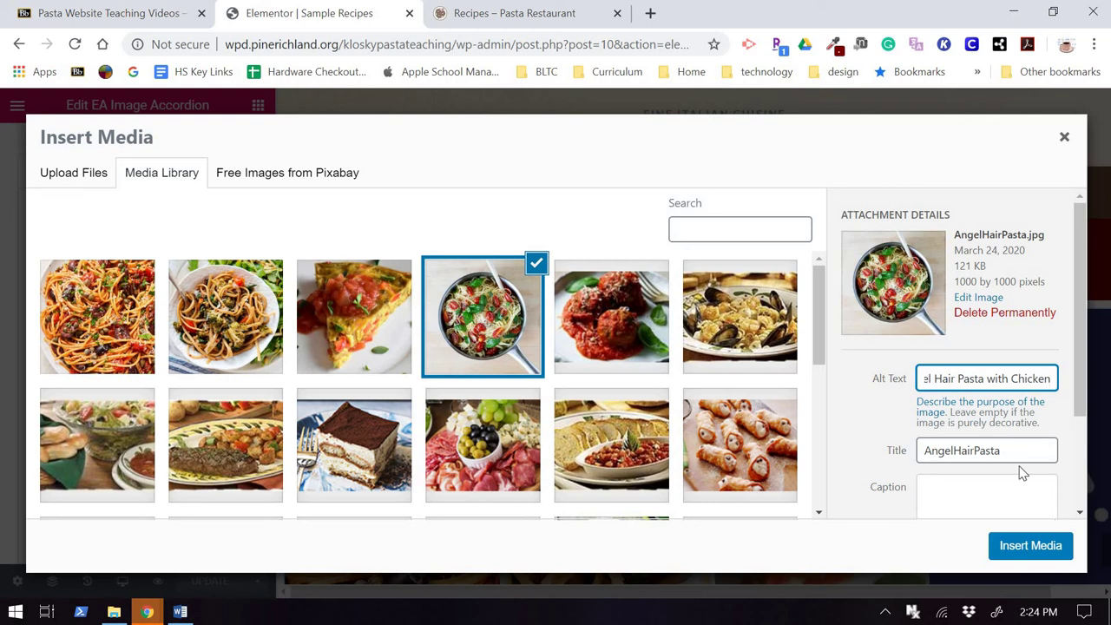
Copy the pasta image's alt text into its title, caption and description, and insert it as the fourth accordion item's background.
key("ctrl+a")
key("ctrl+c")
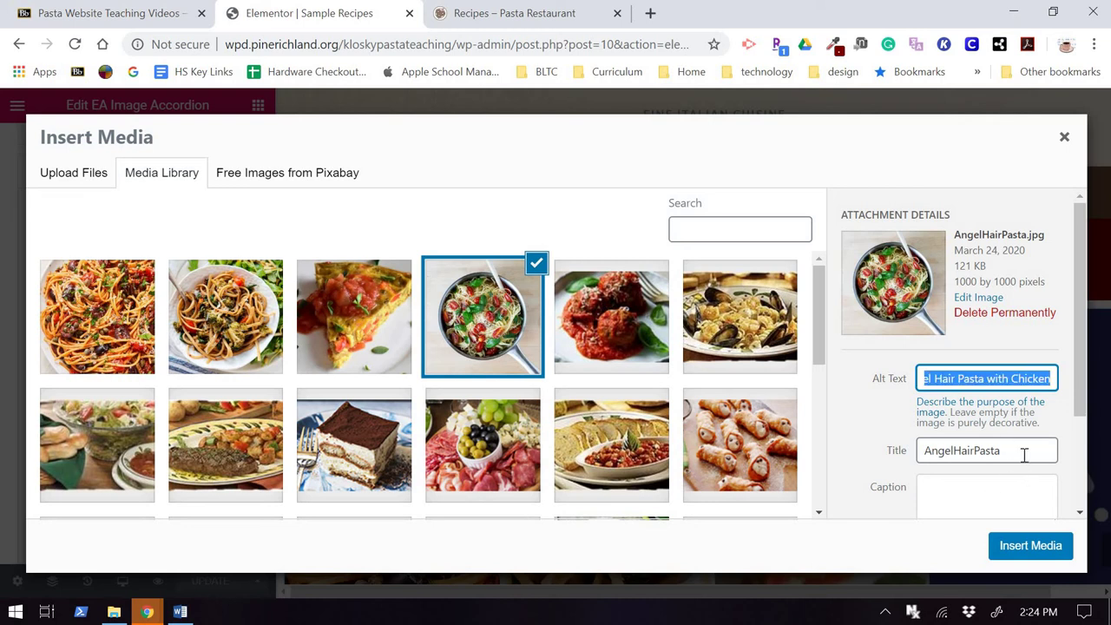
left_click(900, 452)
key("ctrl+a")
key("ctrl+v")
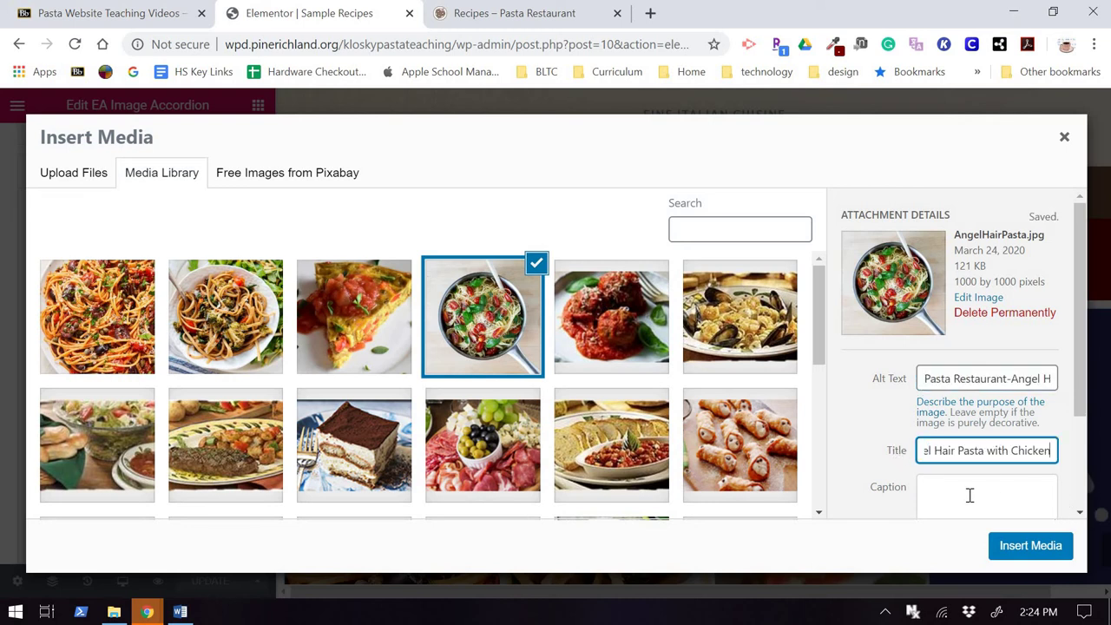
left_click(969, 494)
key("ctrl+v")
scroll(972, 451, "down", 2)
left_click(982, 429)
key("ctrl+v")
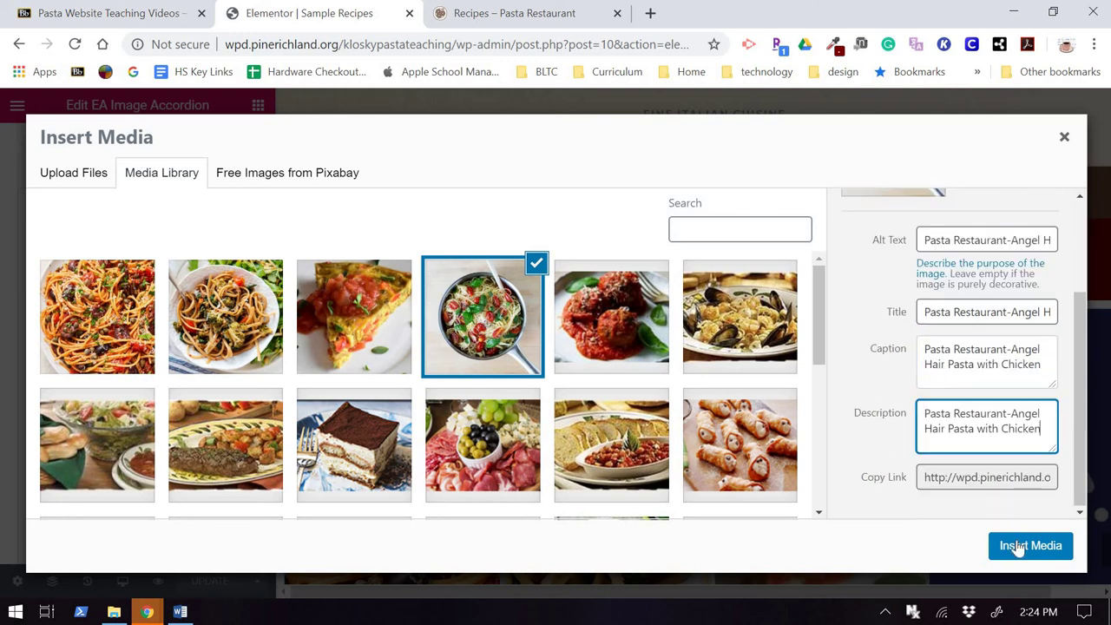
left_click(1018, 546)
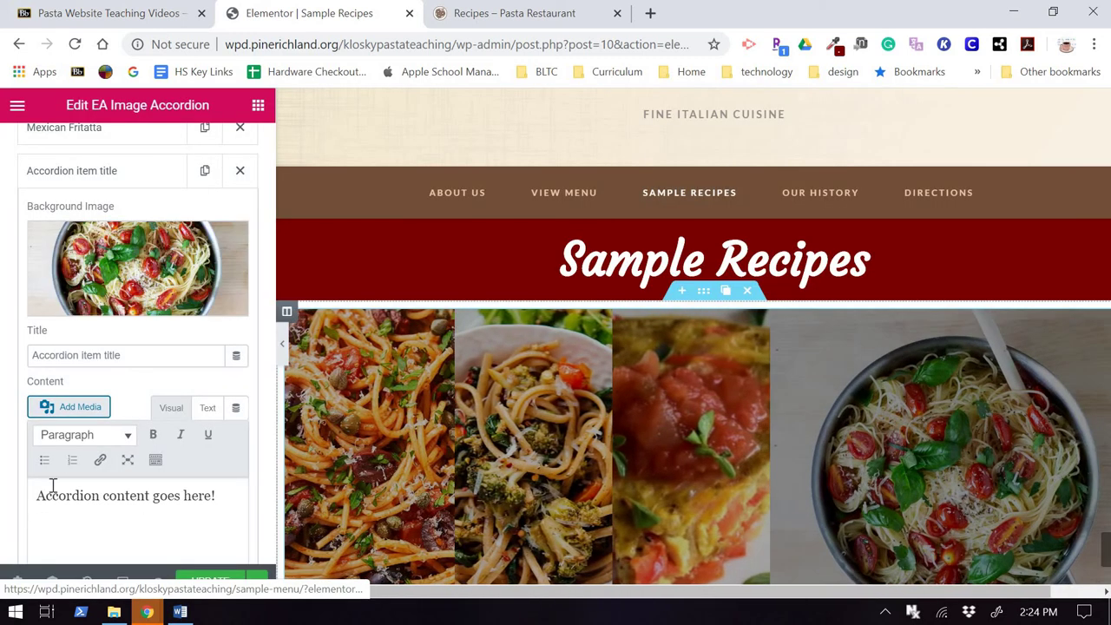
Set the fourth accordion item's content to "Click for Recipe!" and its title to "Angel Hair Pasta with Chicken".
left_click_drag(2, 479, 1, 473)
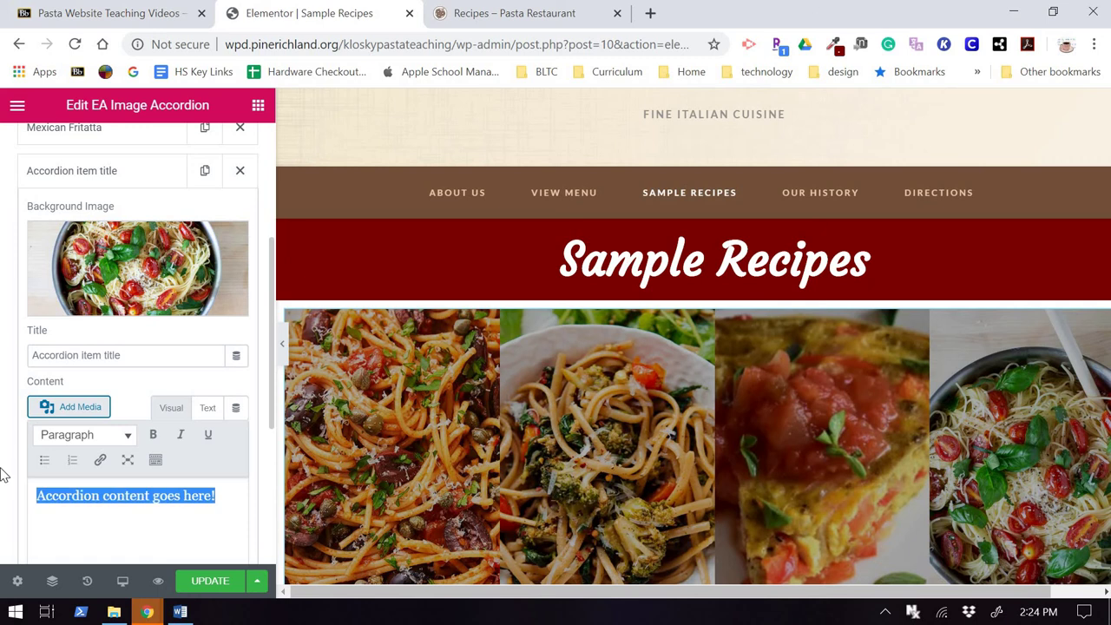
type("Click for Recipe!")
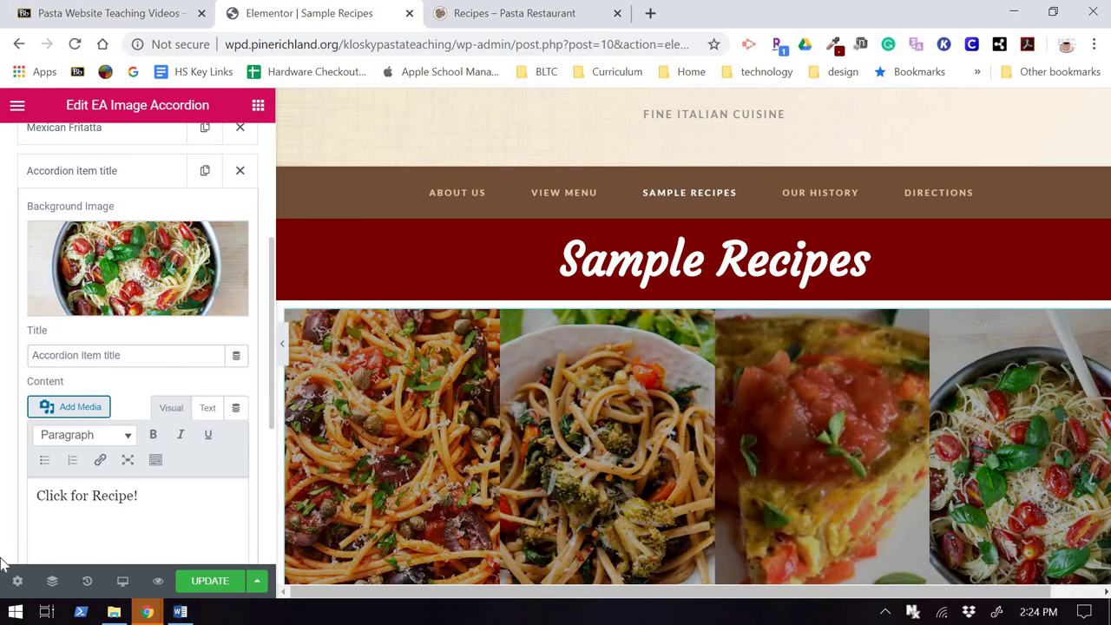
left_click(148, 356)
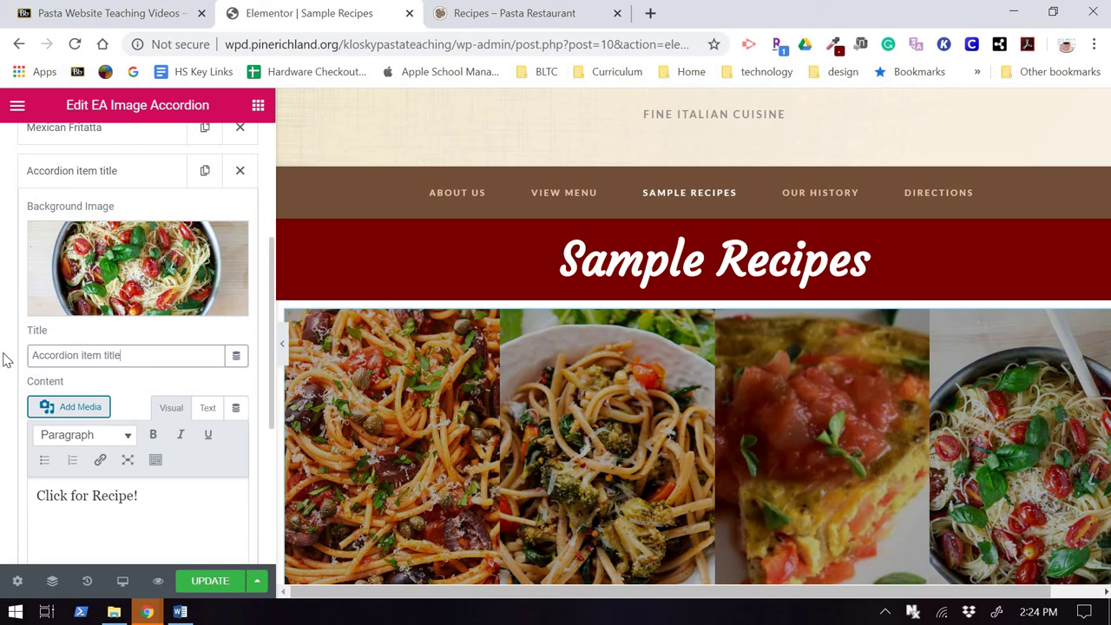
key("ctrl+a")
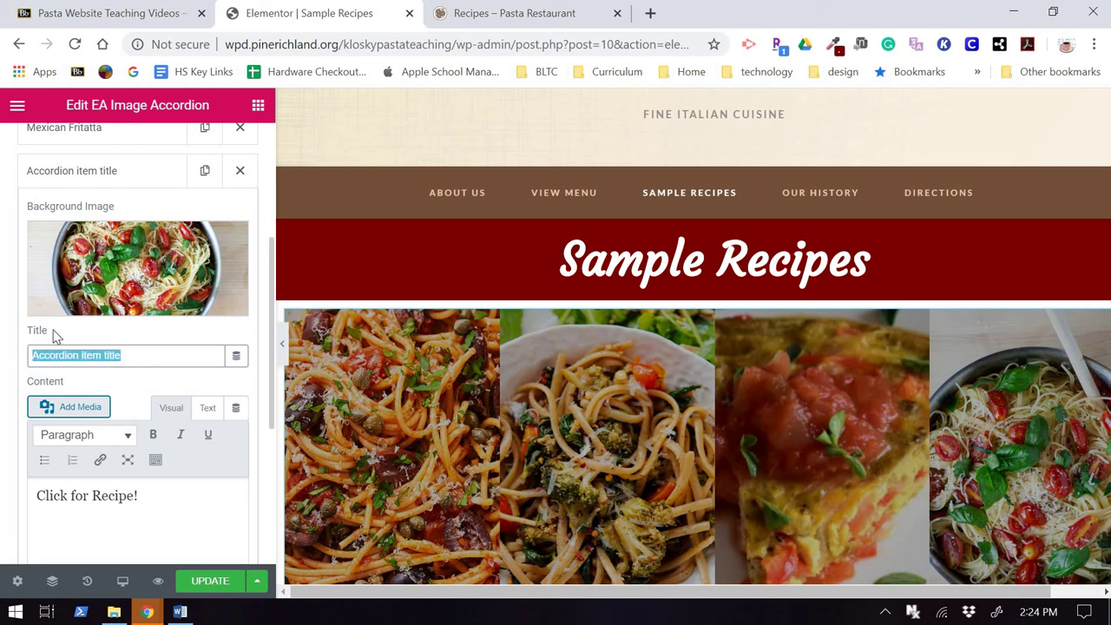
key("ctrl+v")
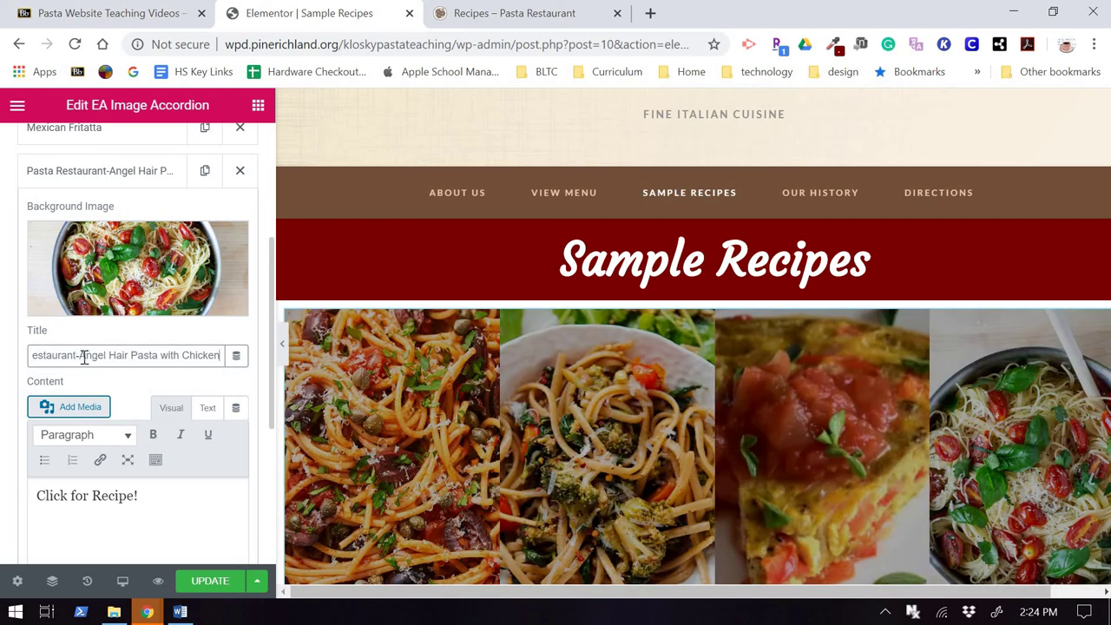
left_click_drag(81, 356, 3, 359)
key("BackSpace")
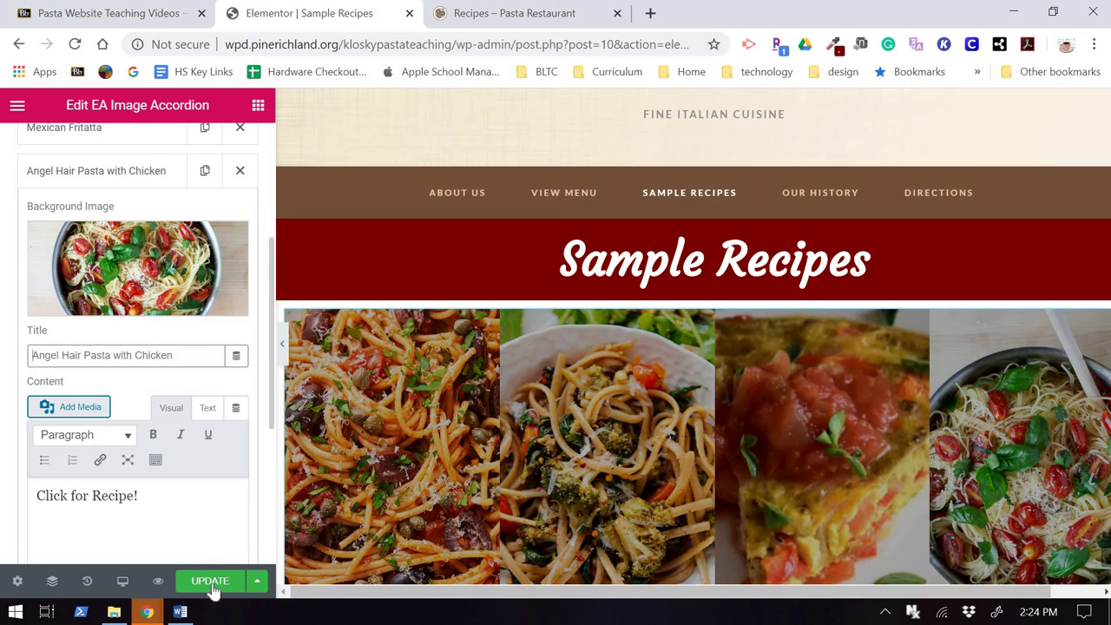
Update the page and check the accordion items' expanded titles and content in the page preview.
left_click(213, 581)
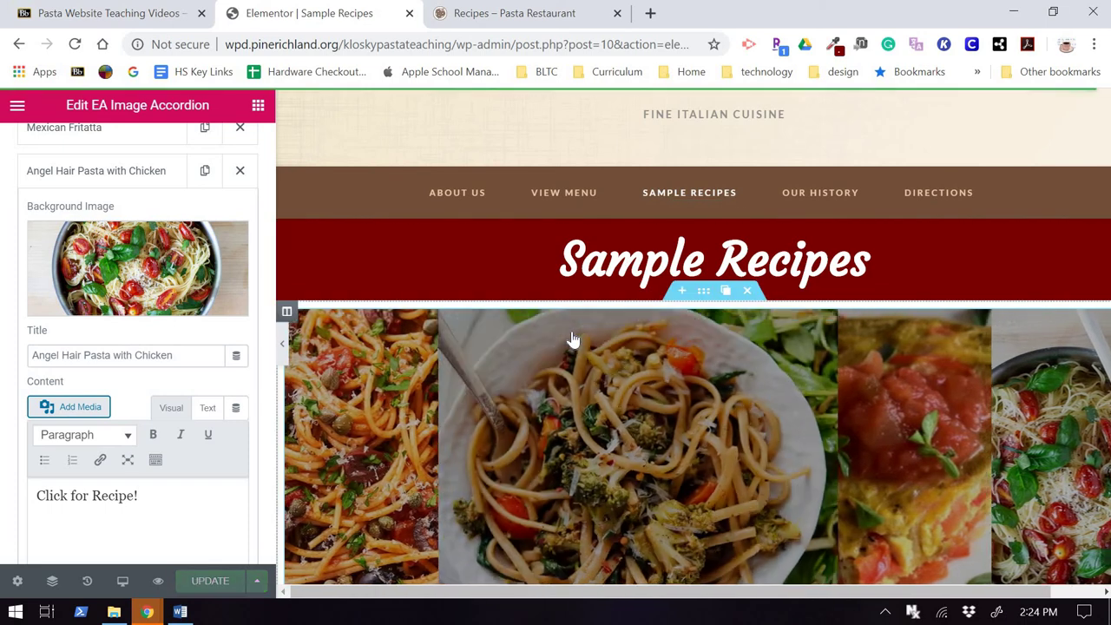
scroll(573, 339, "down", 5)
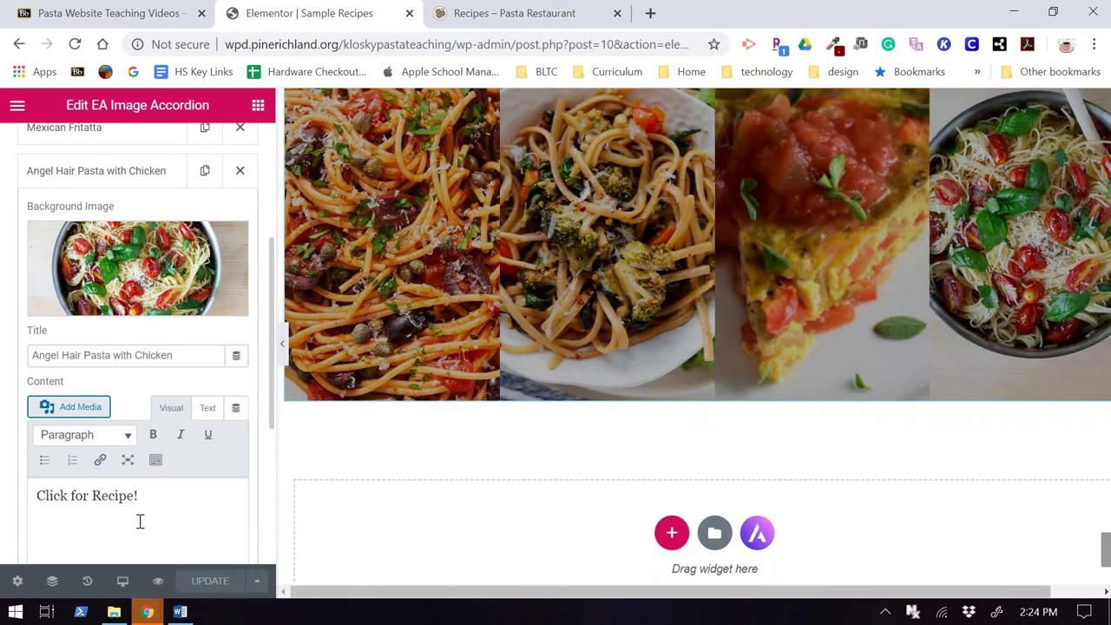
scroll(704, 347, "down", 1)
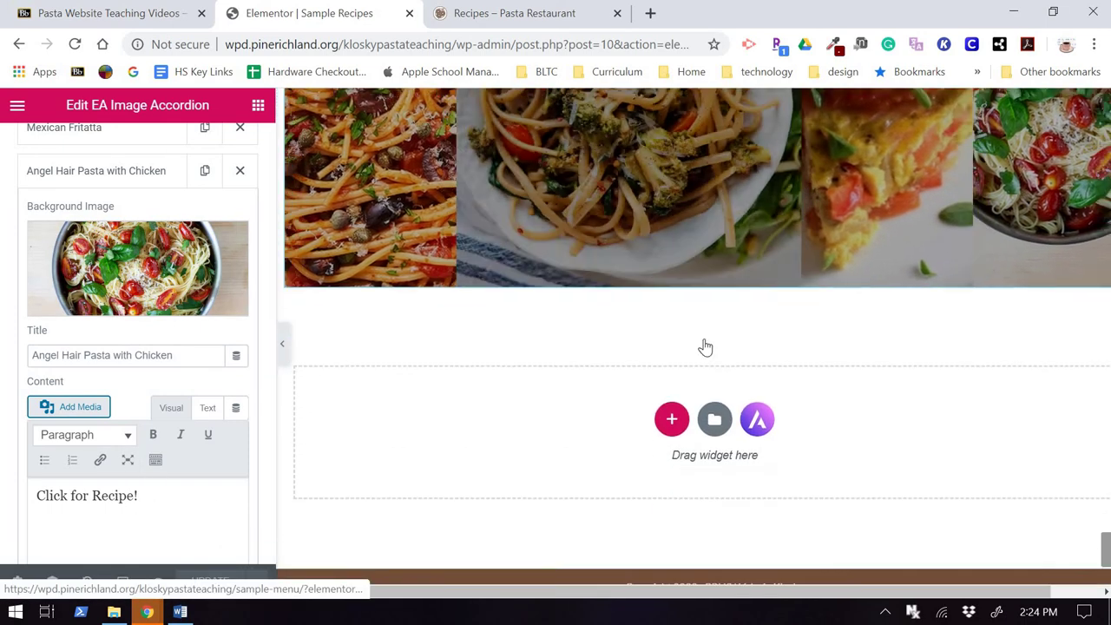
scroll(402, 426, "up", 4)
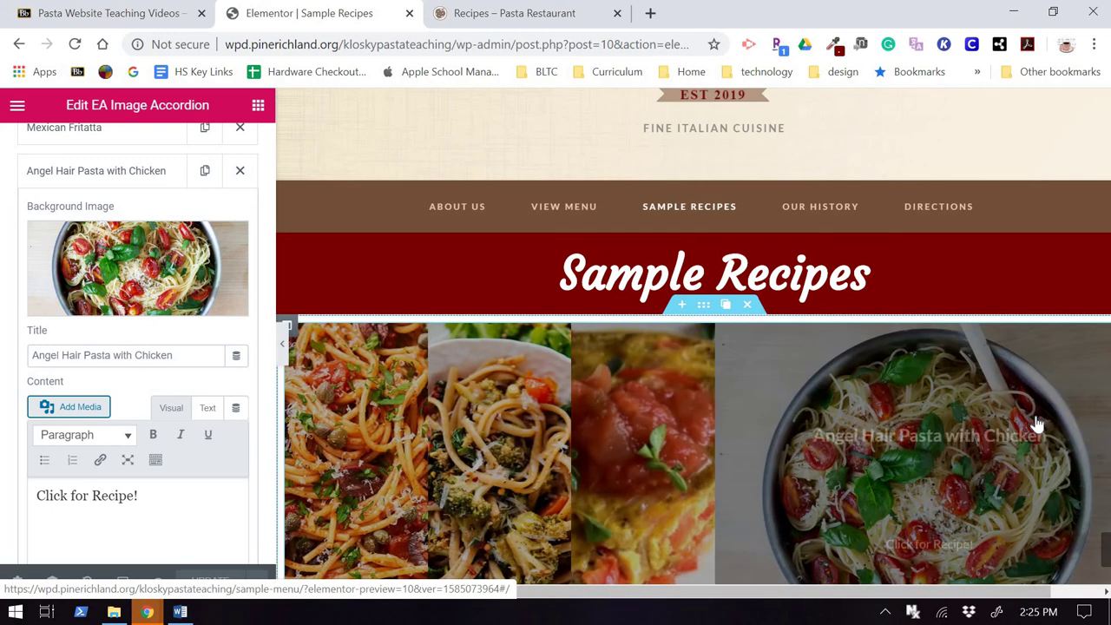
mouse_move(685, 436)
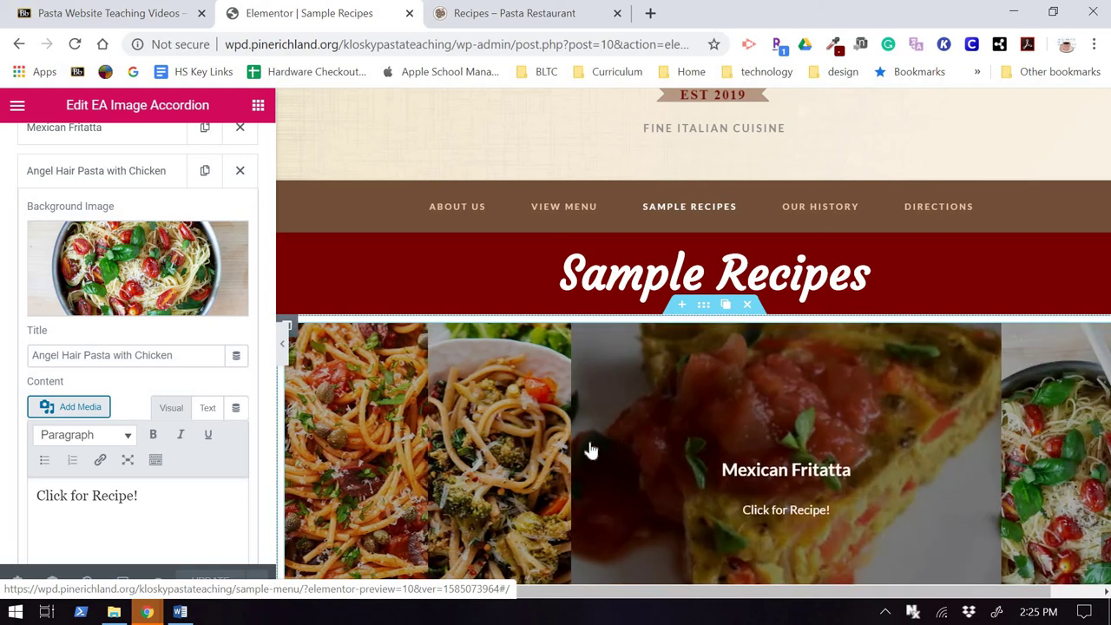
mouse_move(543, 445)
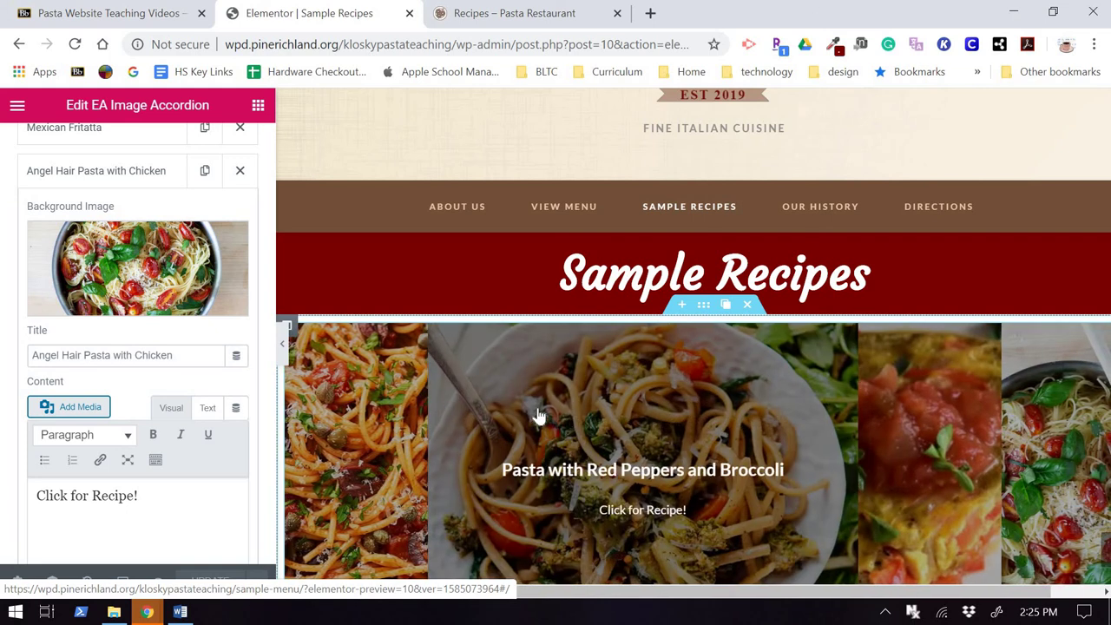
Set the image accordion's hover overlay color to the saved dark red, rgba(121, 0, 0, 1).
mouse_move(347, 408)
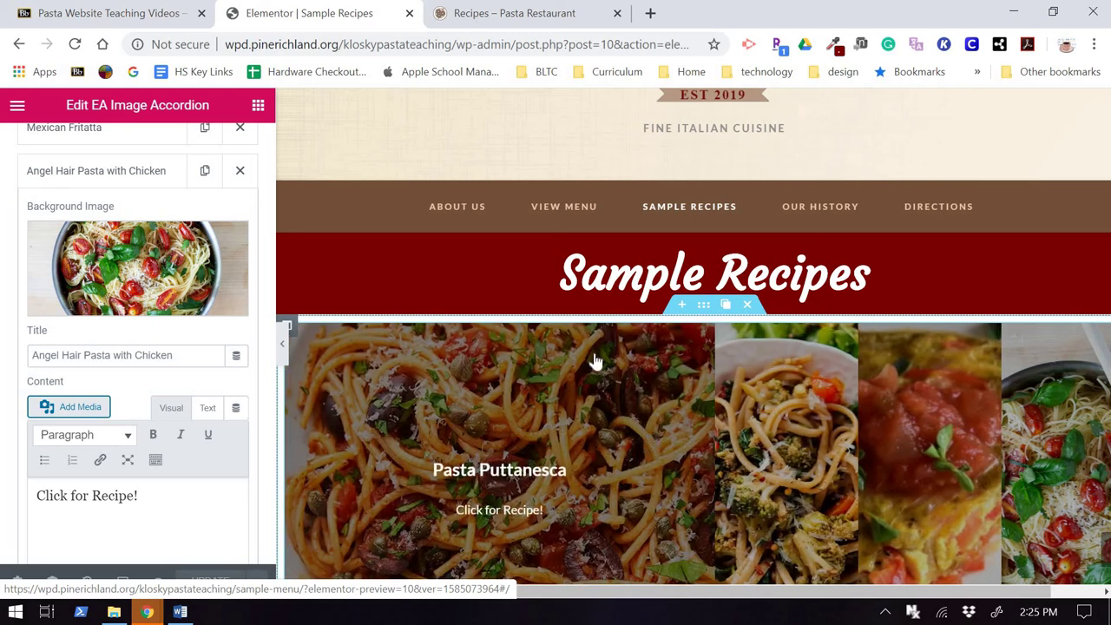
scroll(595, 363, "down", 3)
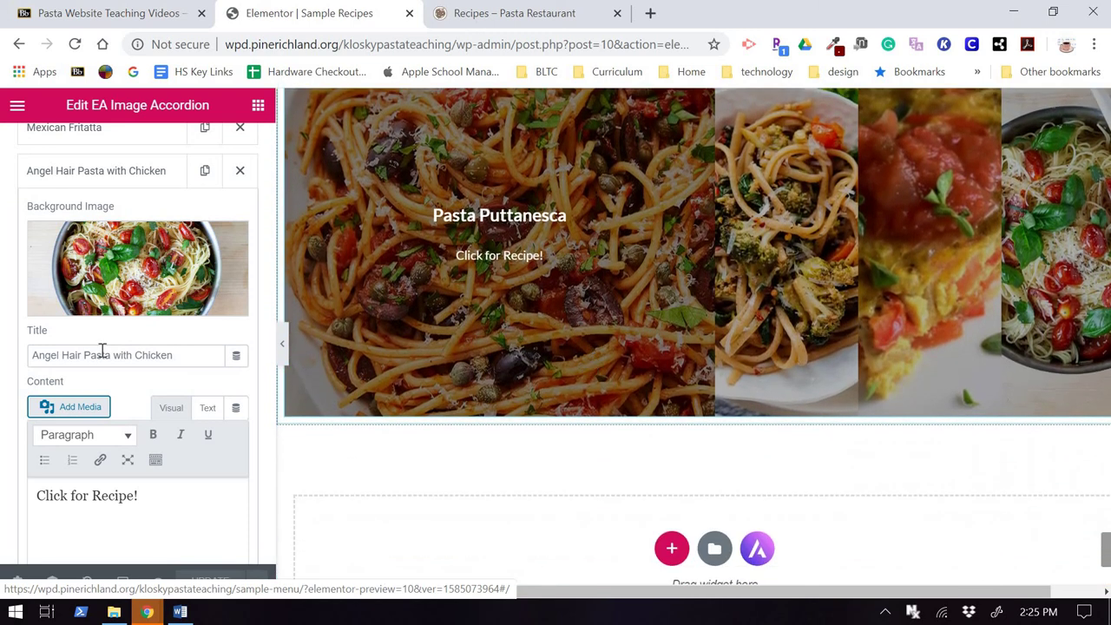
scroll(217, 363, "up", 3)
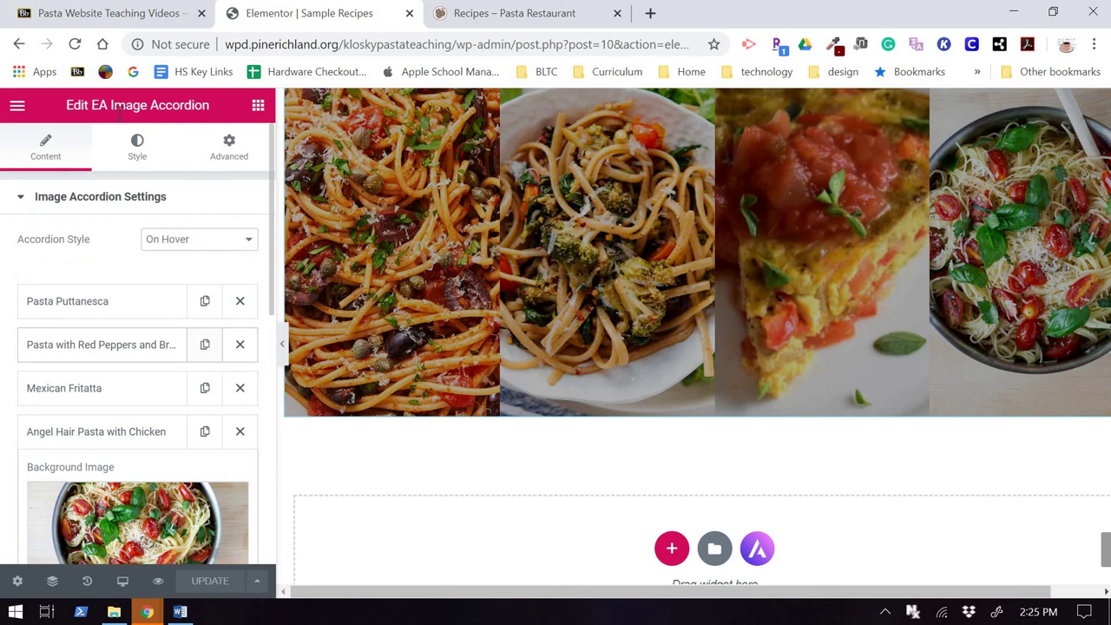
left_click(145, 164)
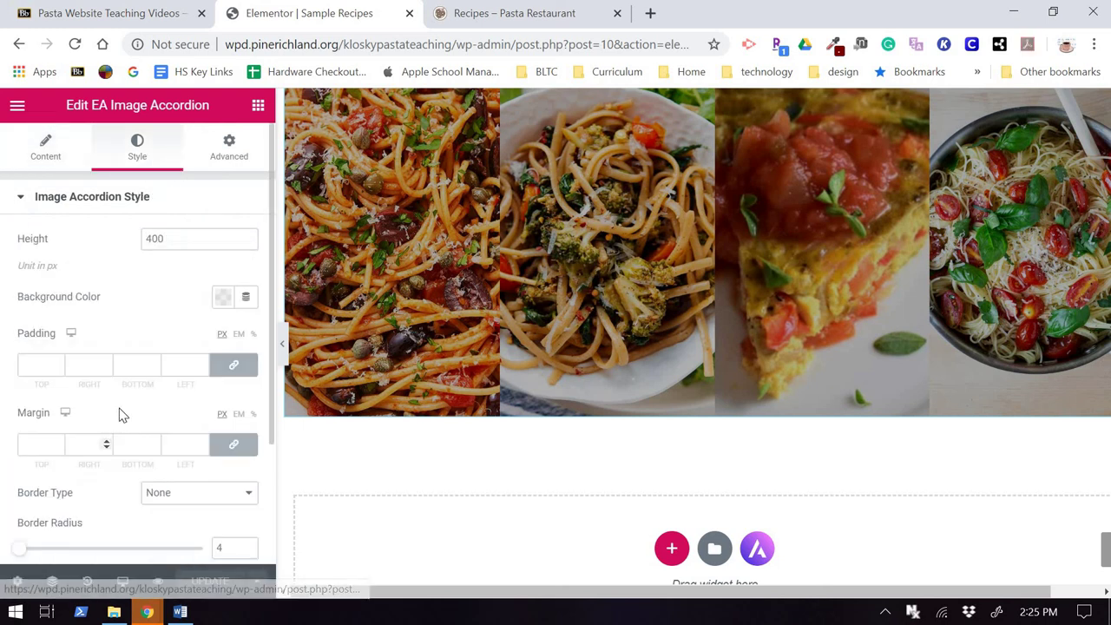
scroll(130, 401, "down", 2)
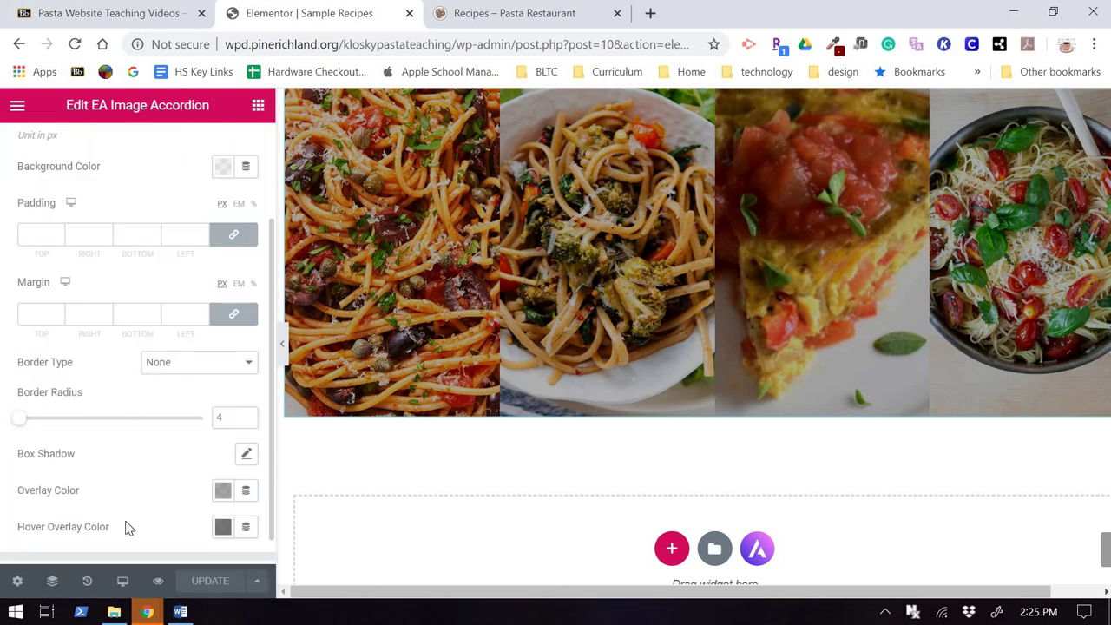
left_click(231, 525)
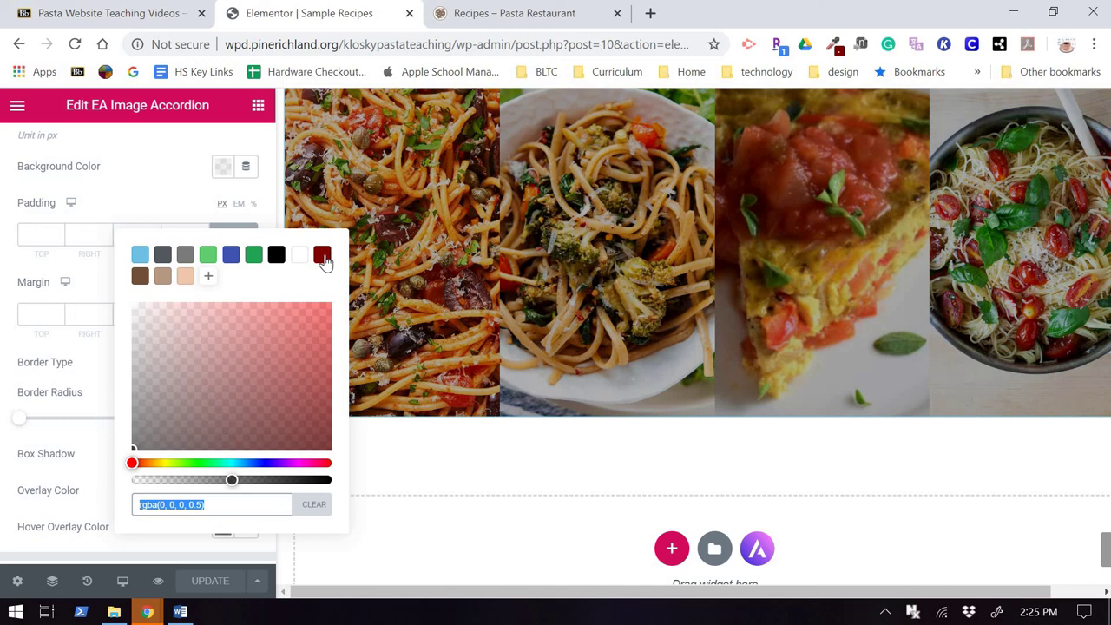
left_click(322, 256)
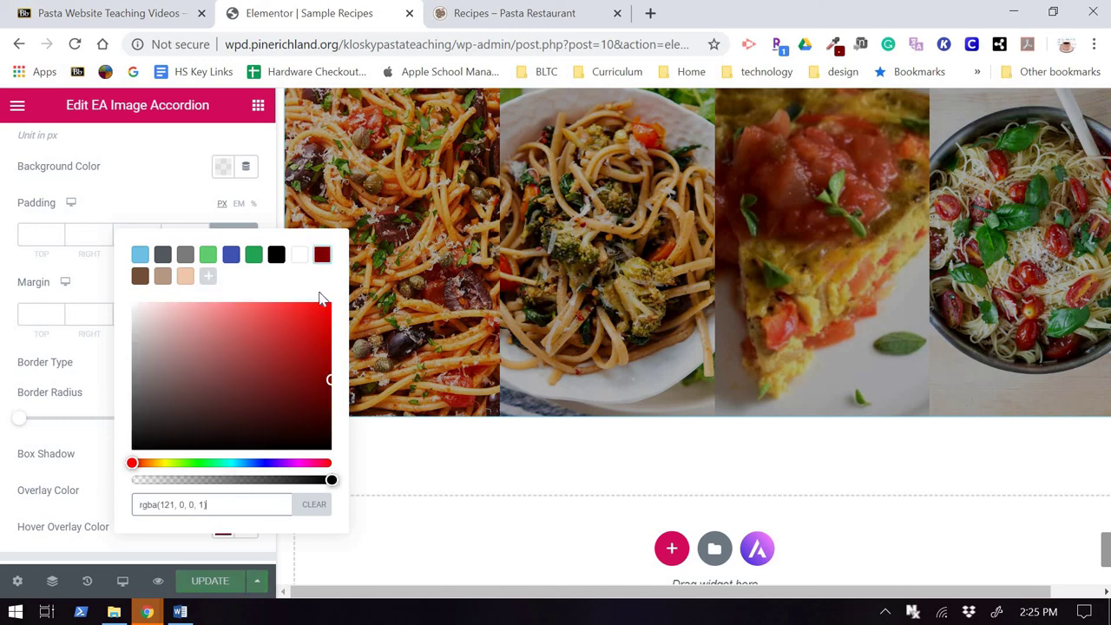
Lower the hover overlay color's opacity to about 0.48 and update the page.
left_click(331, 481)
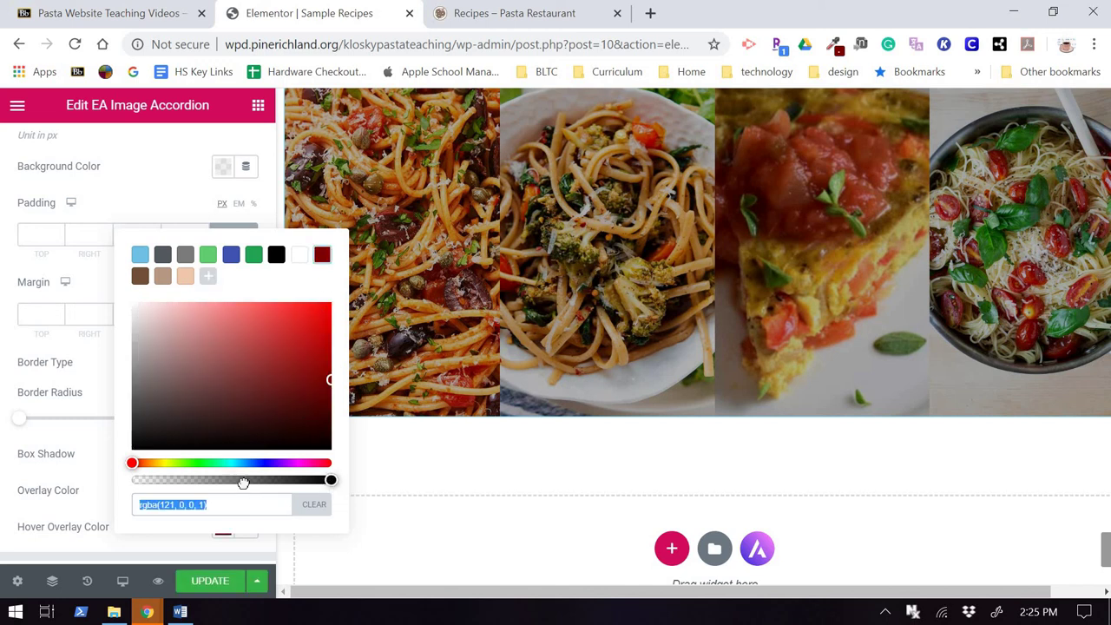
left_click_drag(331, 482, 225, 482)
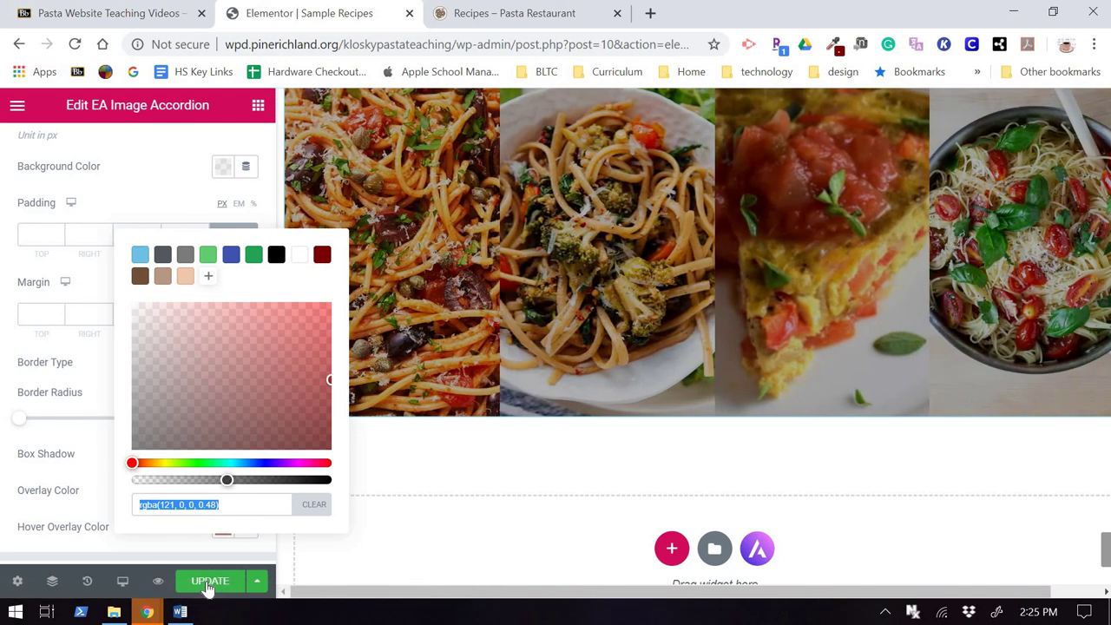
left_click(206, 588)
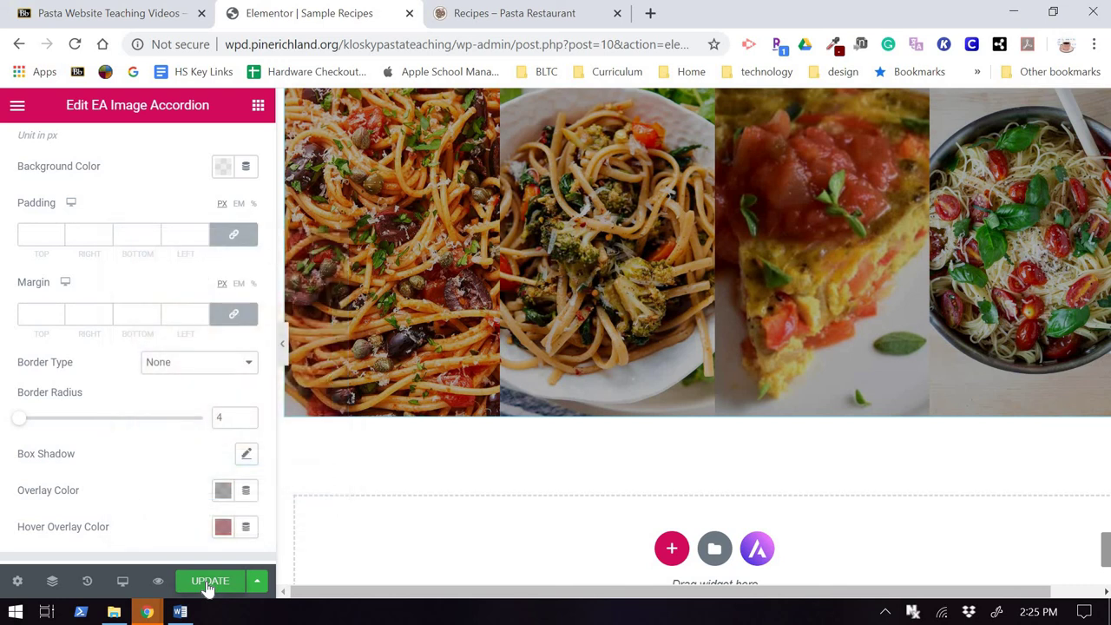
left_click(207, 586)
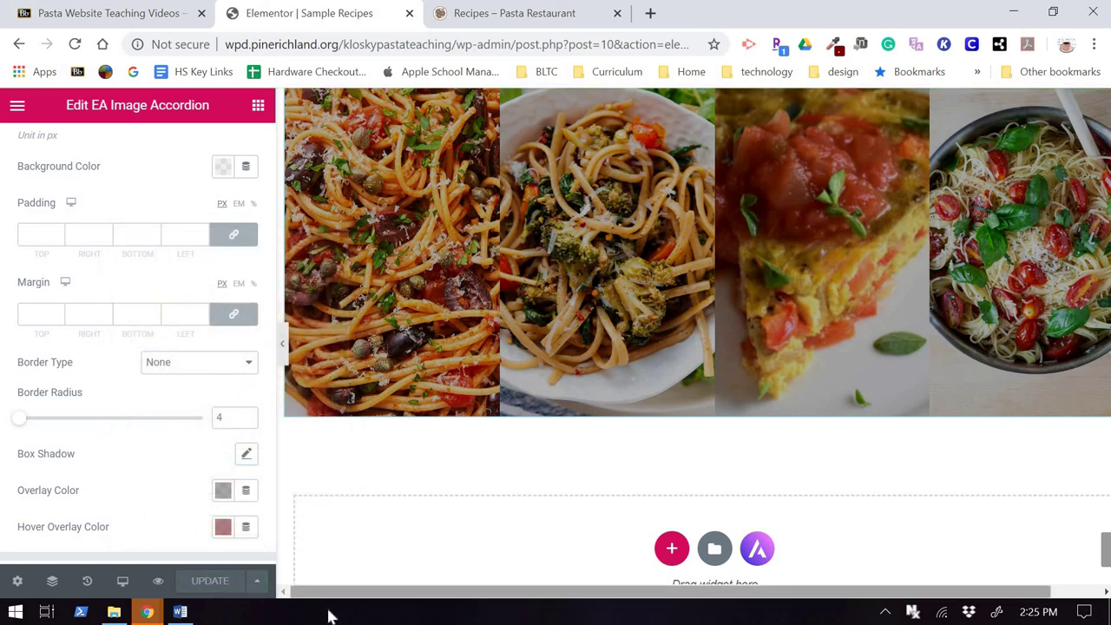